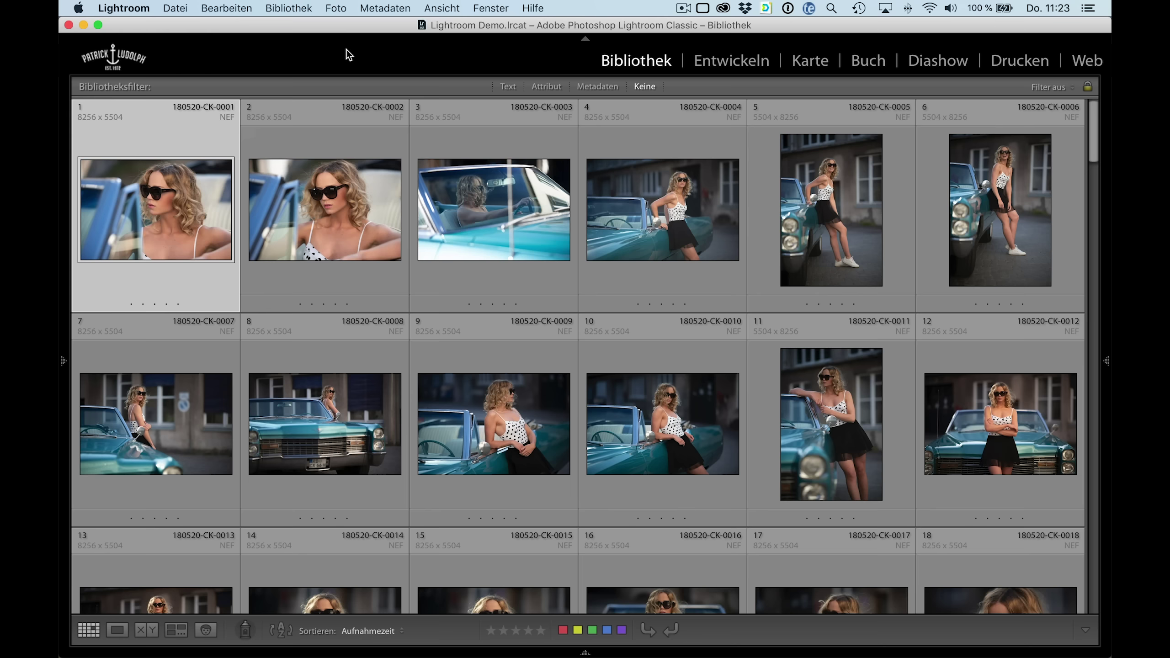
# Step: Make a virtual copy of the first portrait and give the original the Cadillac Tone & Grain preset
pyautogui.click(336, 8)
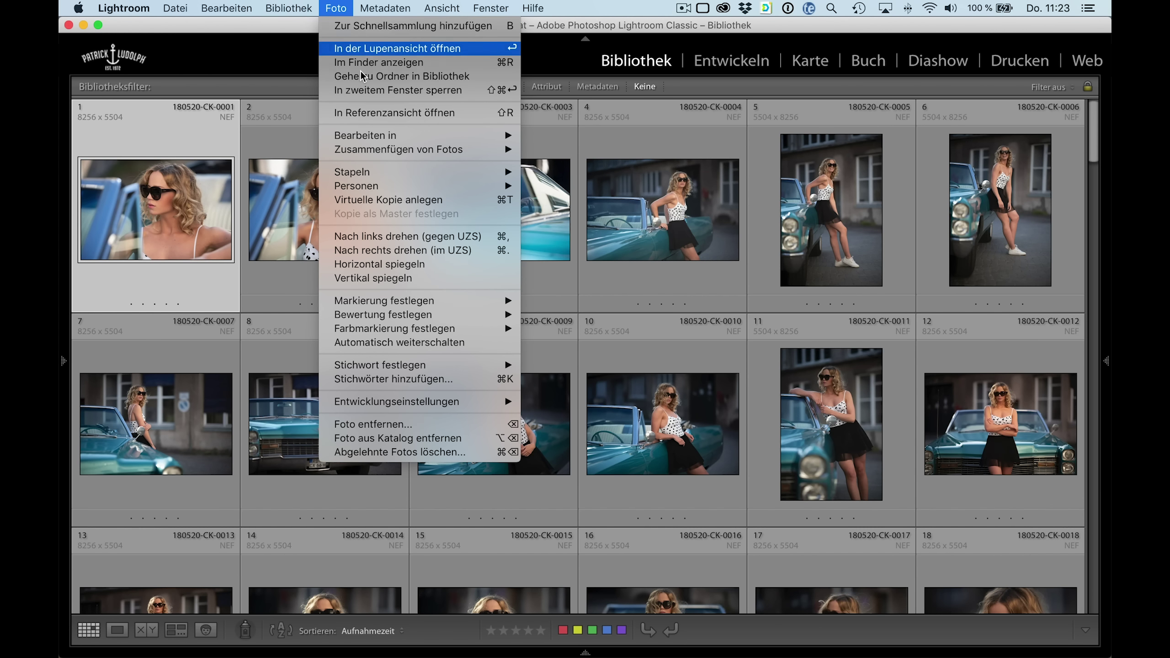
pyautogui.click(391, 203)
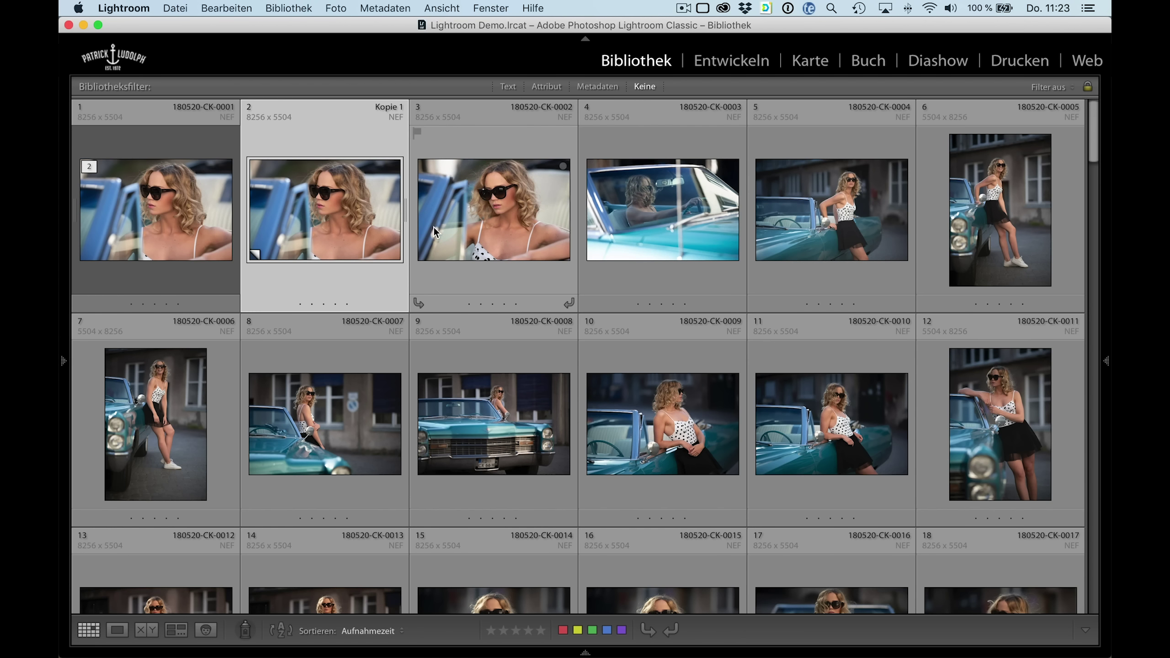
pyautogui.click(142, 211)
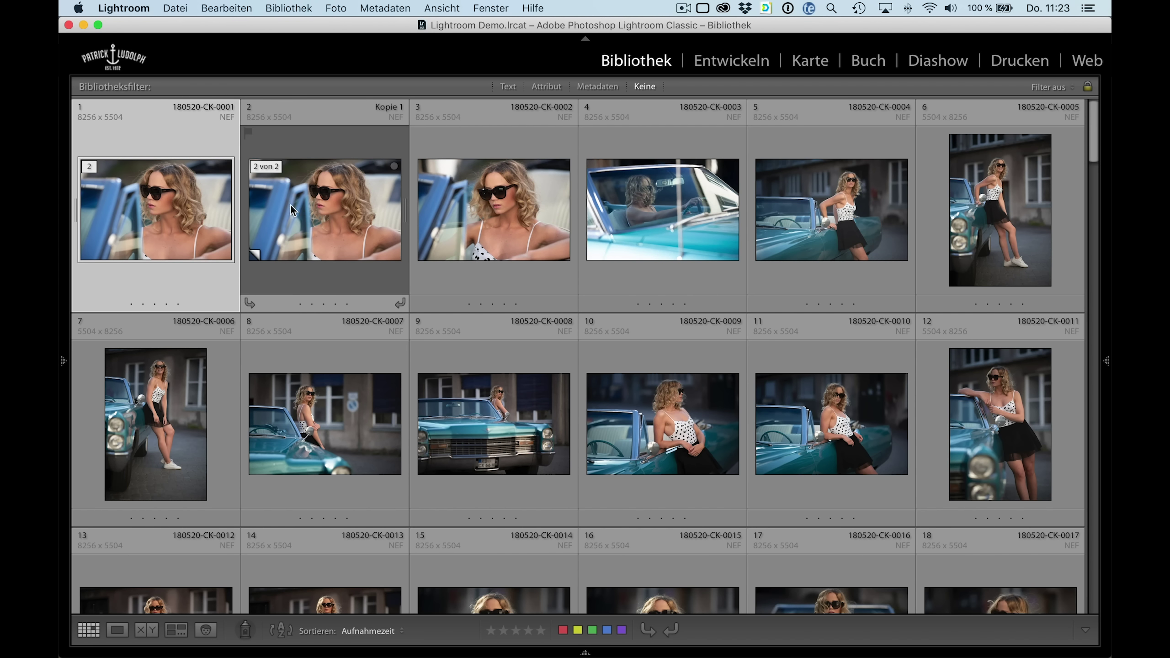
pyautogui.press('d')
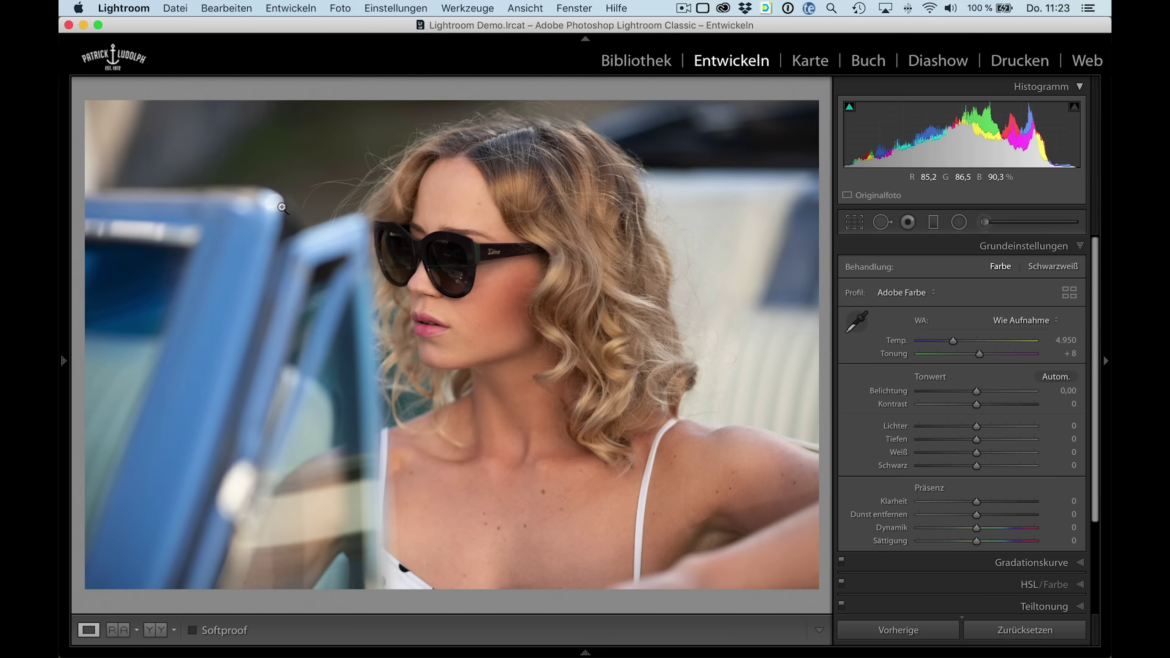
pyautogui.click(159, 350)
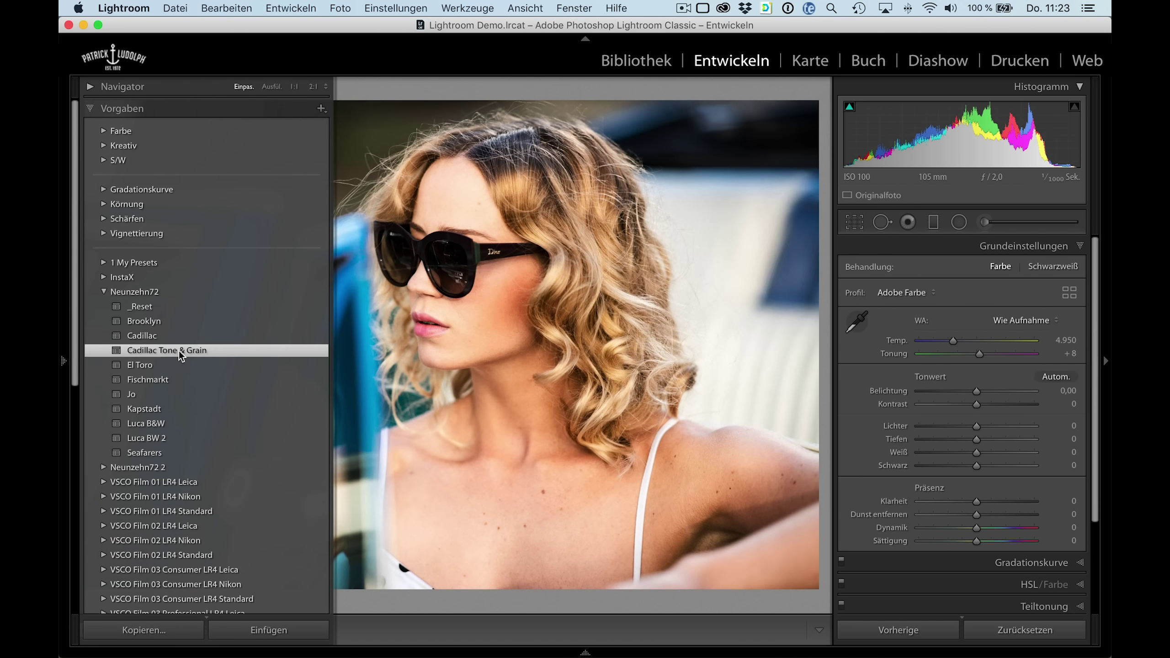
pyautogui.press('g')
# Step: Apply the Luca B&W preset to the virtual copy and enlarge the grid thumbnails
pyautogui.click(292, 280)
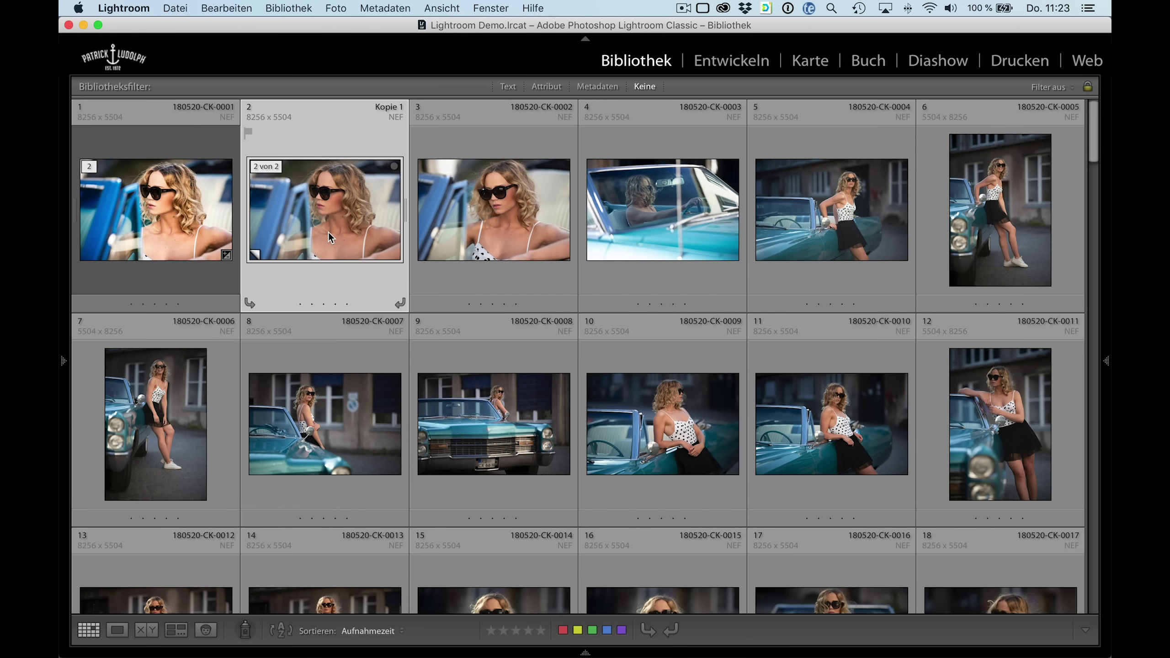
pyautogui.press('d')
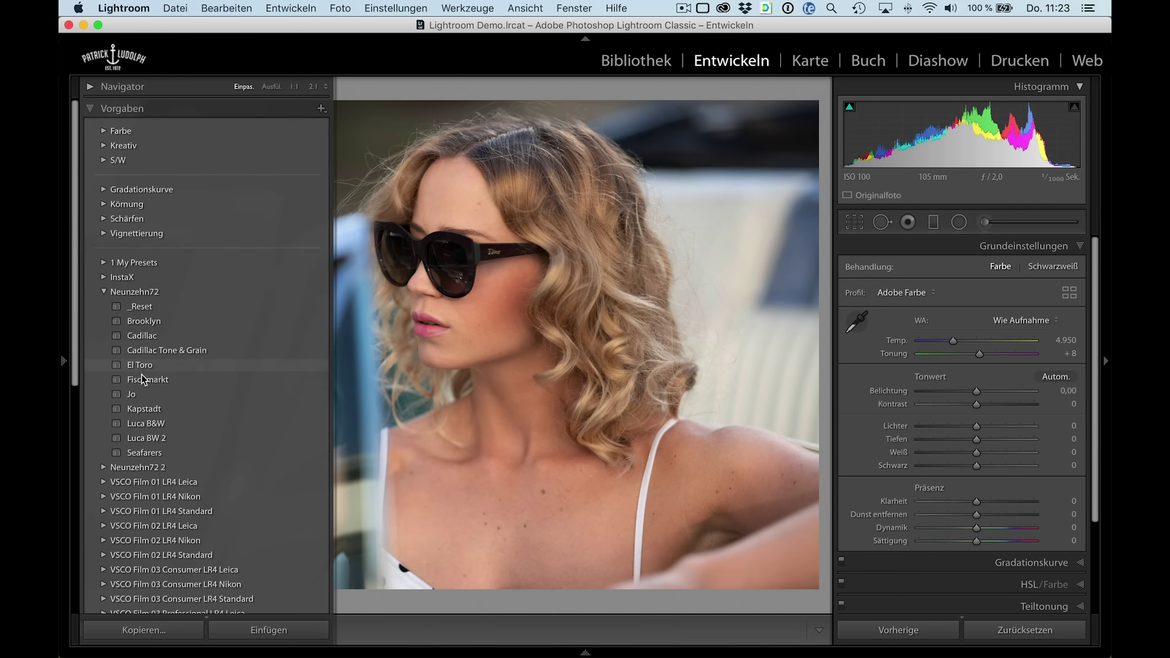
pyautogui.click(164, 426)
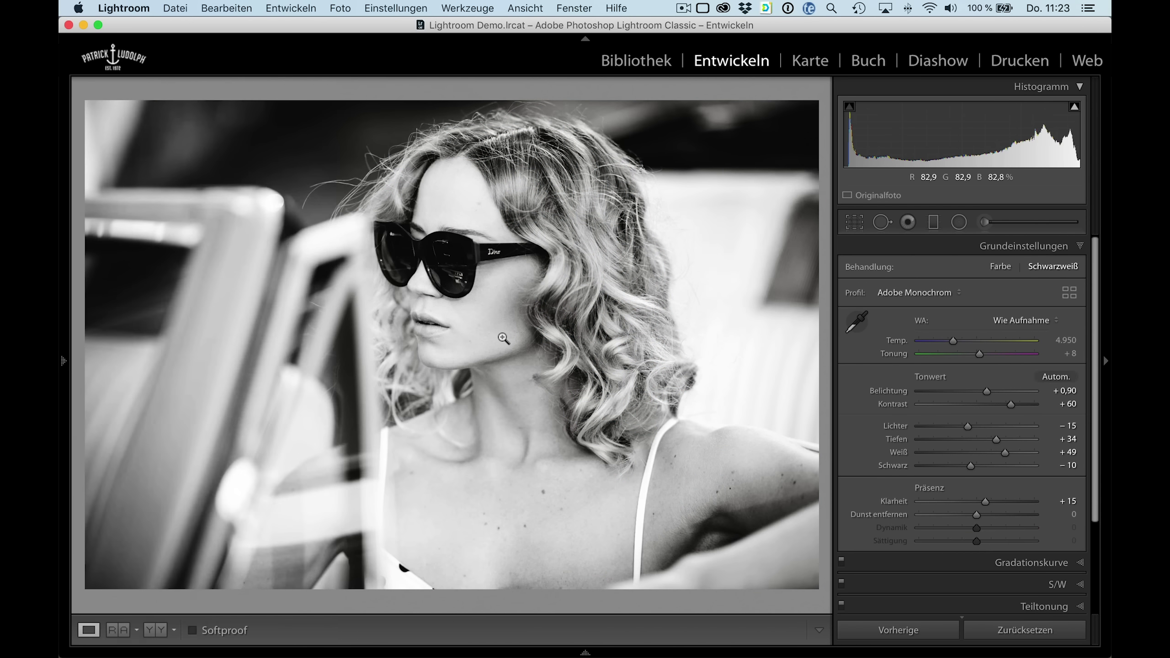
pyautogui.press('g')
pyautogui.click(167, 204)
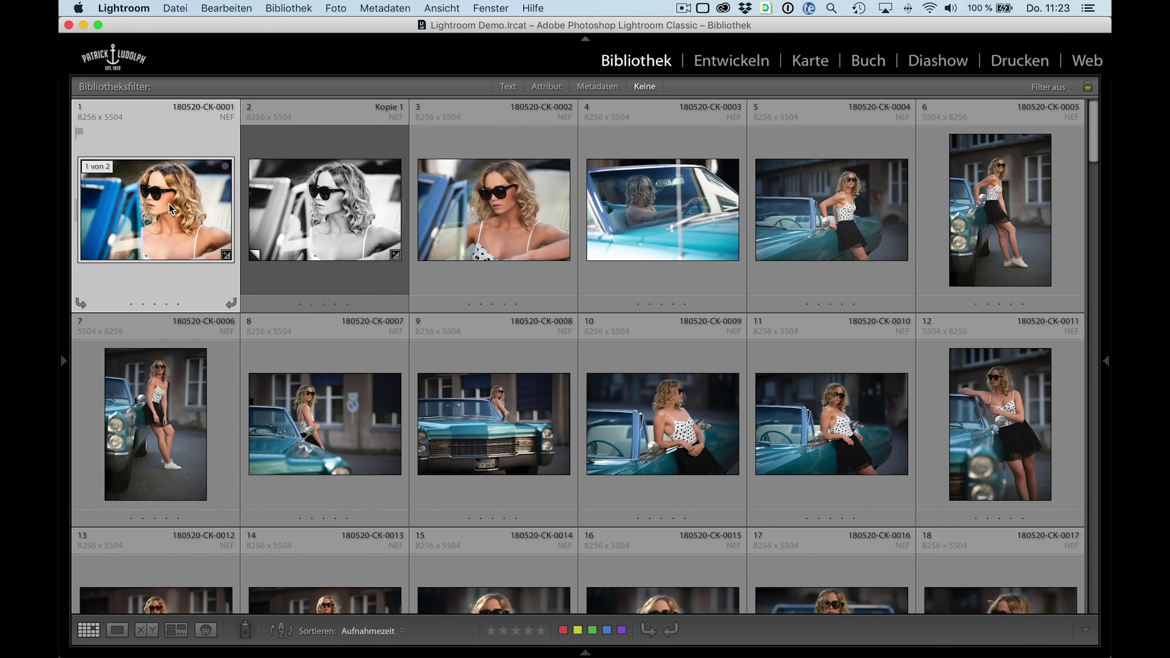
pyautogui.press('+')
pyautogui.press('+')
pyautogui.press('Right')
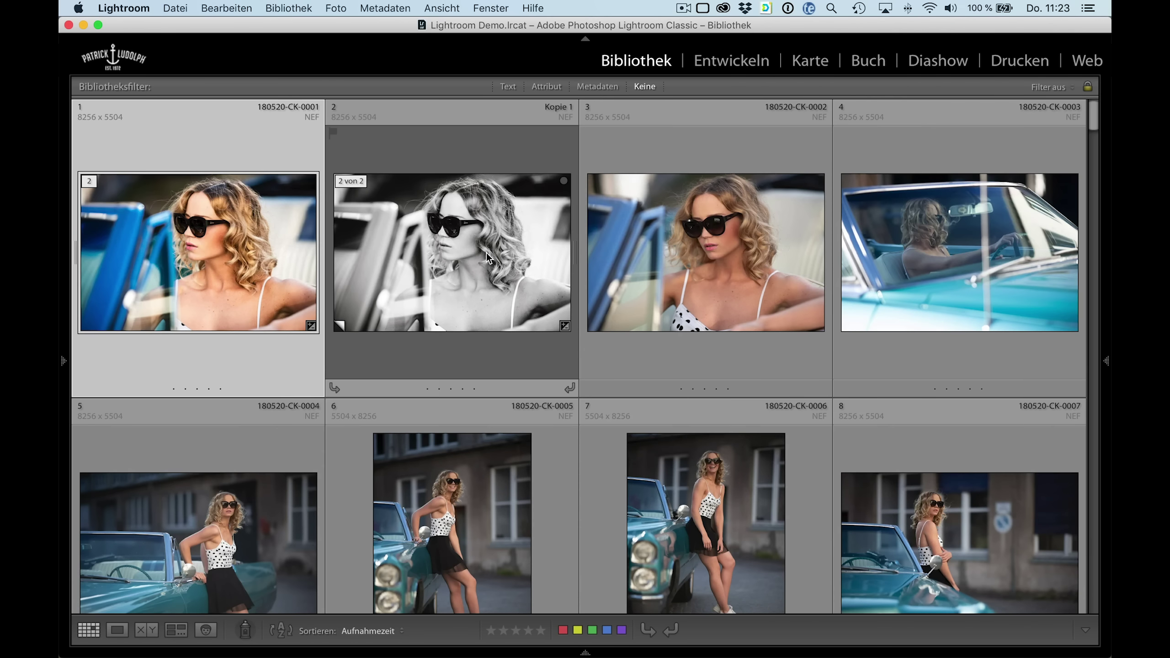
pyautogui.click(236, 253)
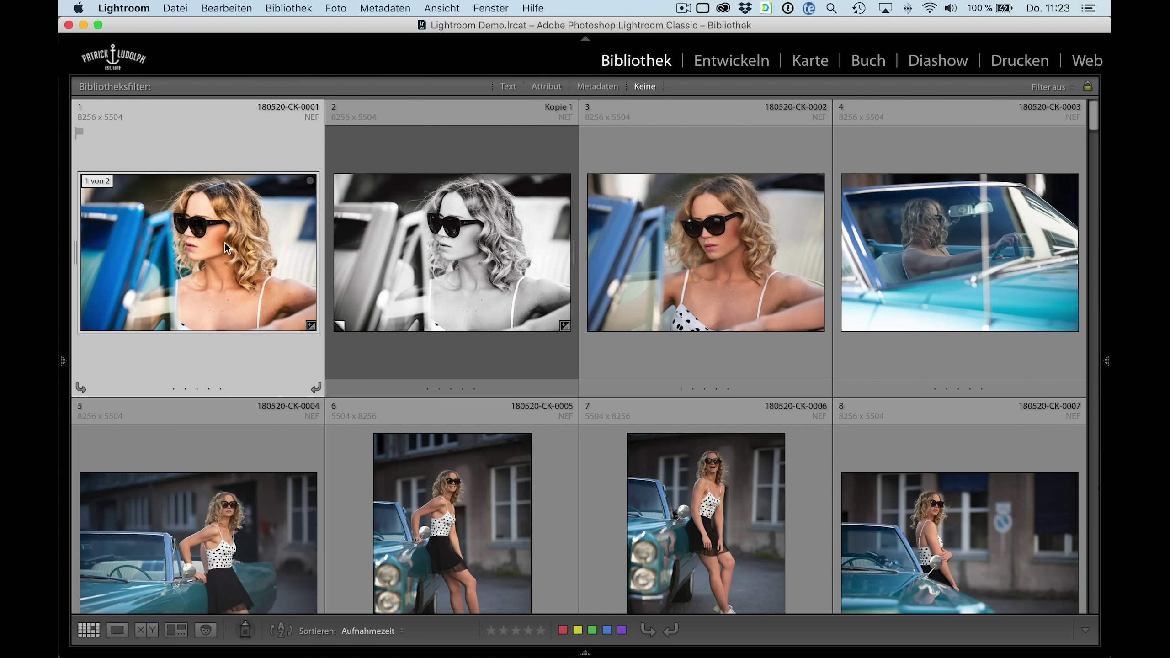
pyautogui.click(429, 262)
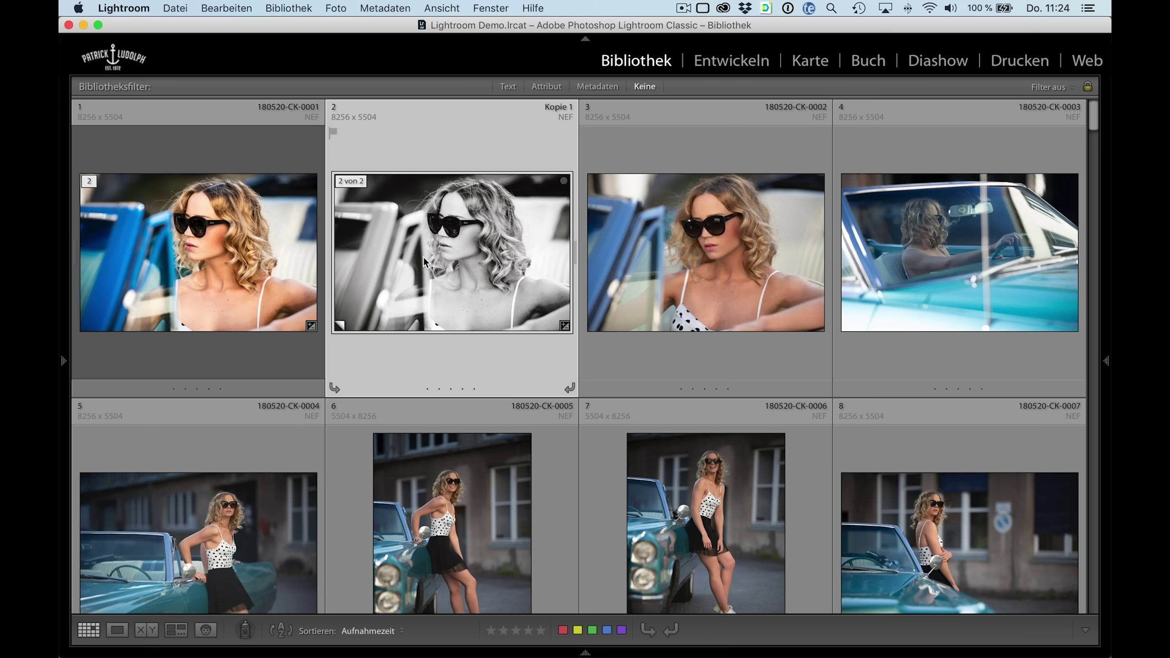
# Step: Remove the black-and-white copy and create a fresh virtual copy of the first photo
pyautogui.press('BackSpace')
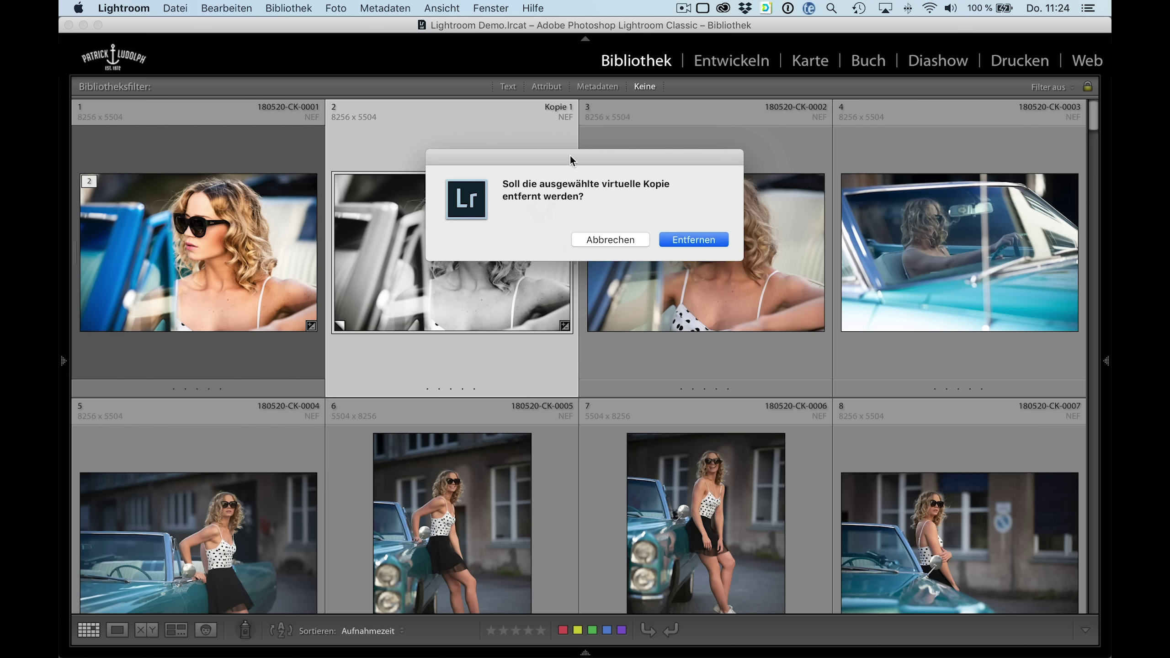
pyautogui.click(687, 239)
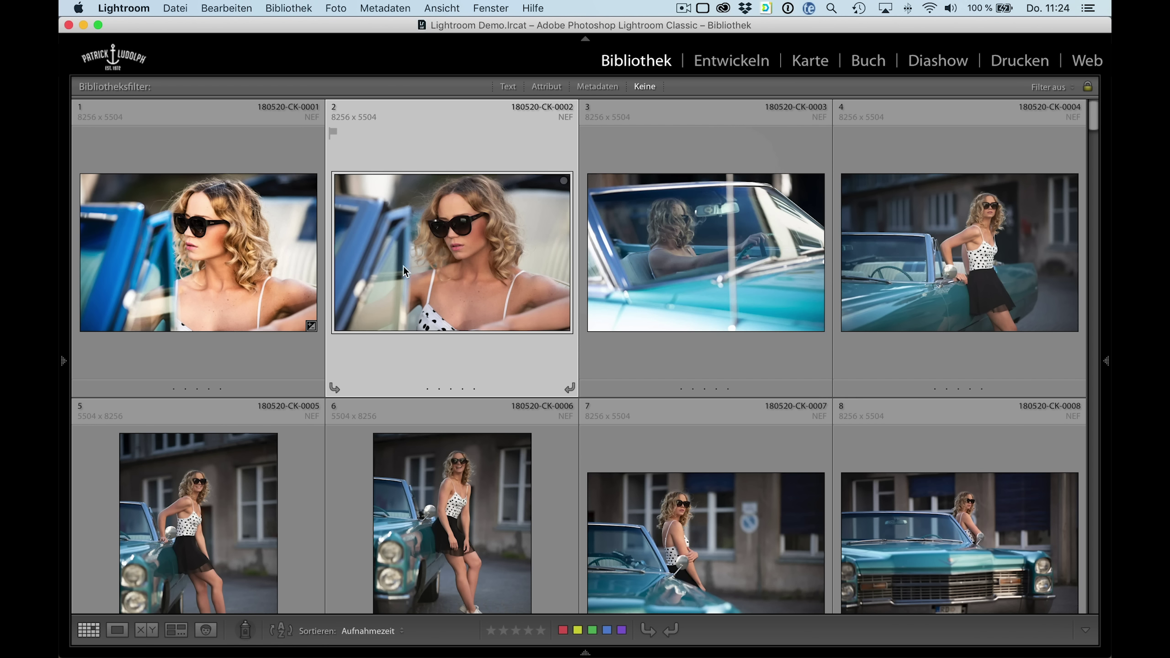
pyautogui.click(261, 267)
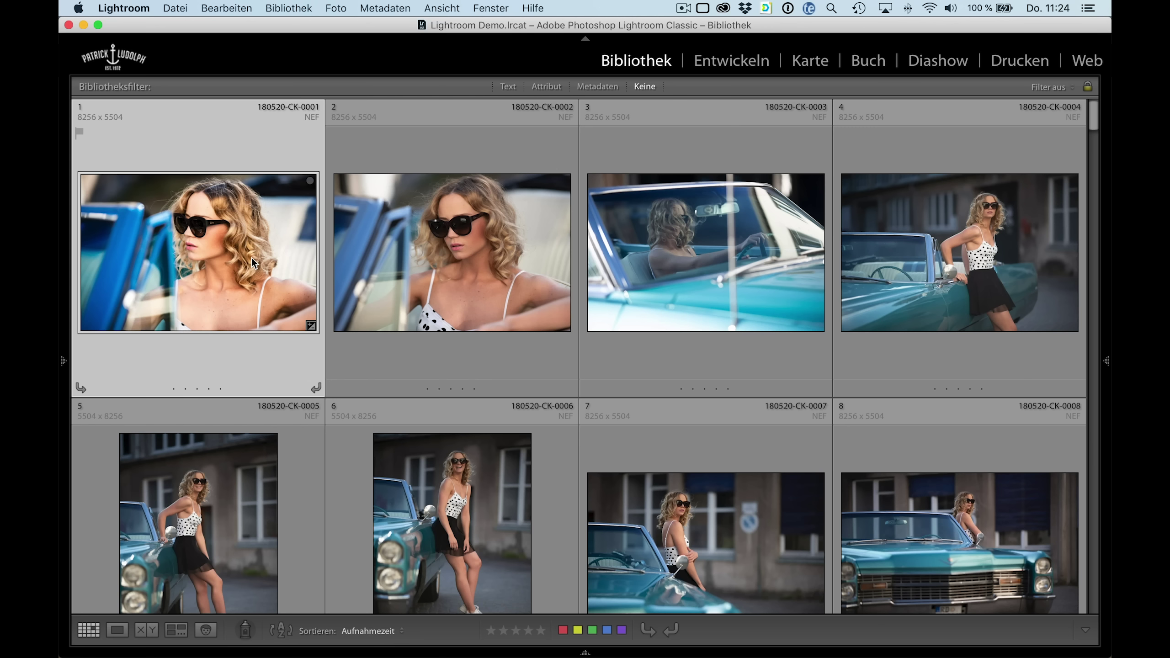
pyautogui.hotkey('ctrl', "'")
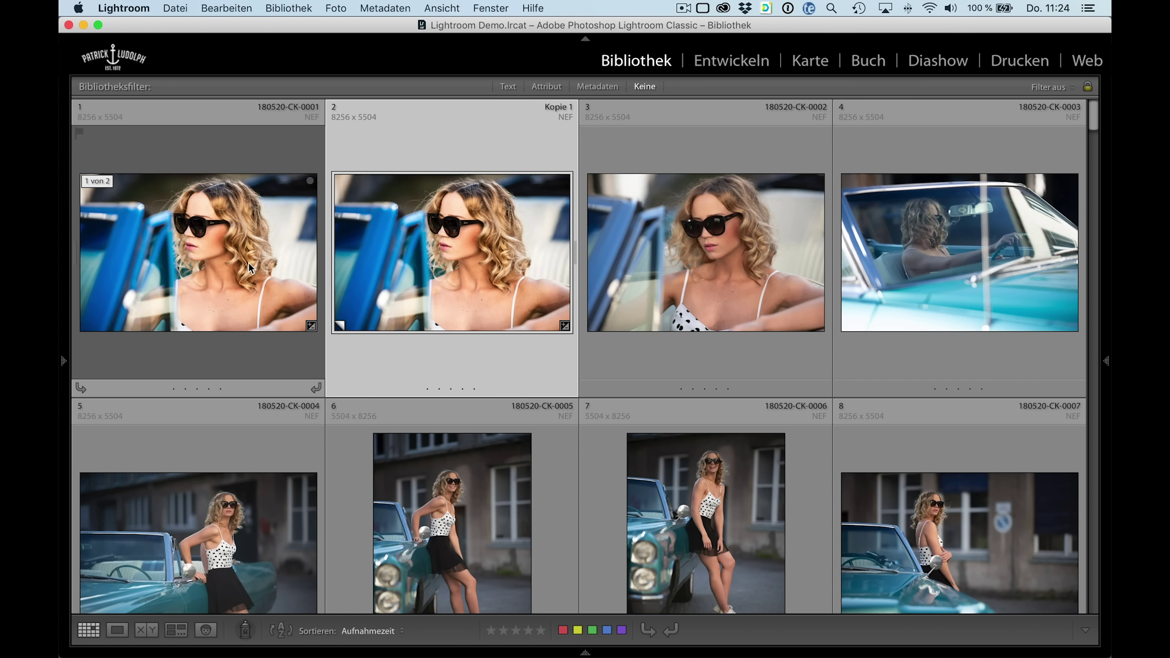
# Step: Compare the original with its new copy, then collapse their stack to one thumbnail
pyautogui.click(244, 233)
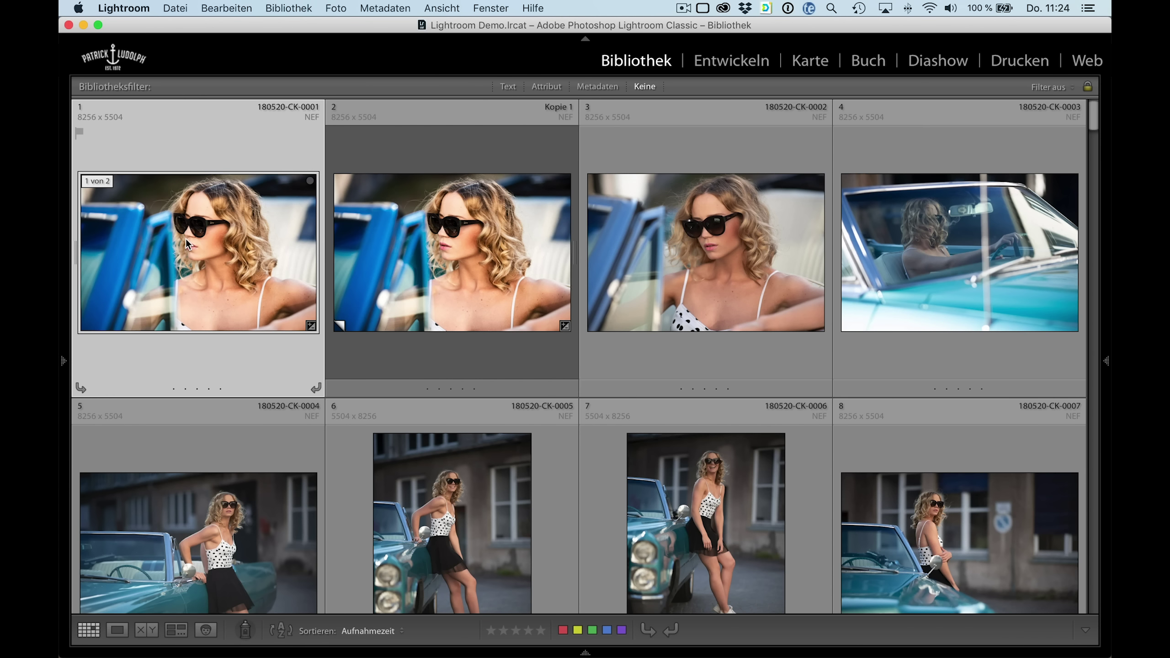
pyautogui.click(401, 249)
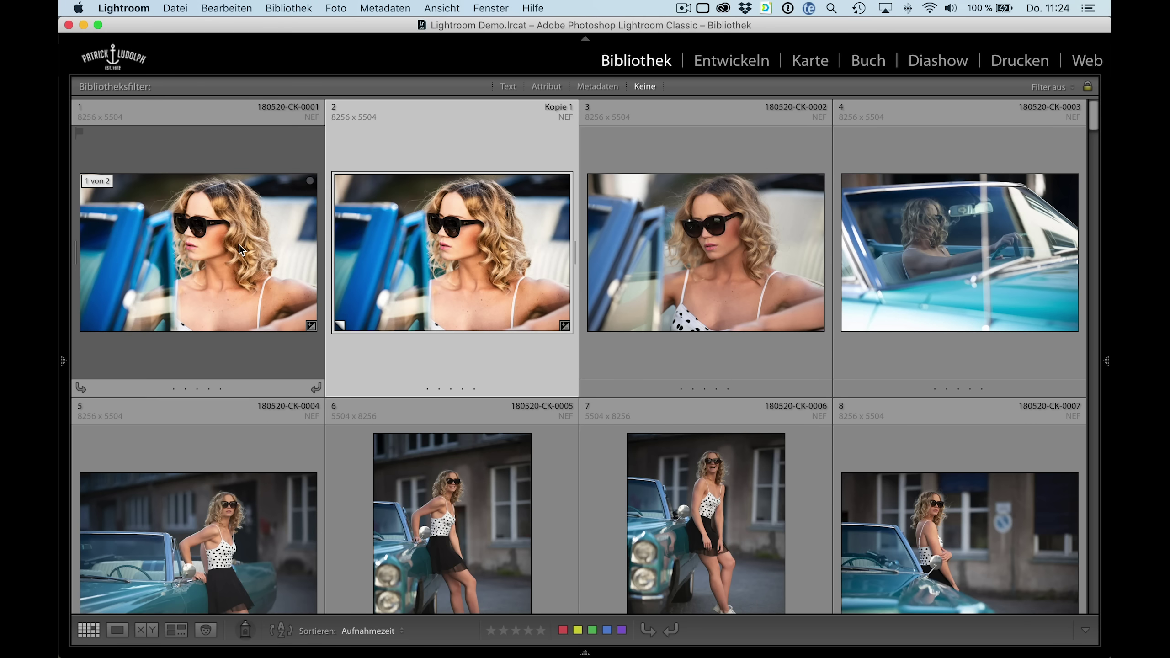
pyautogui.press('Left')
pyautogui.click(393, 251)
pyautogui.click(172, 201)
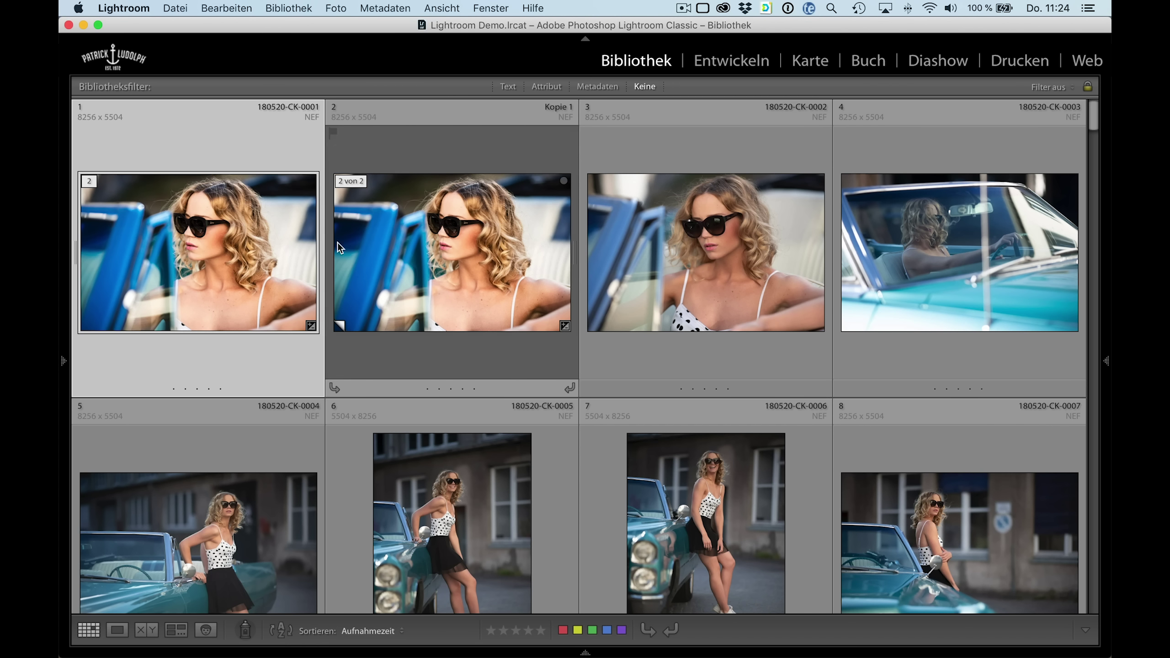
pyautogui.click(76, 250)
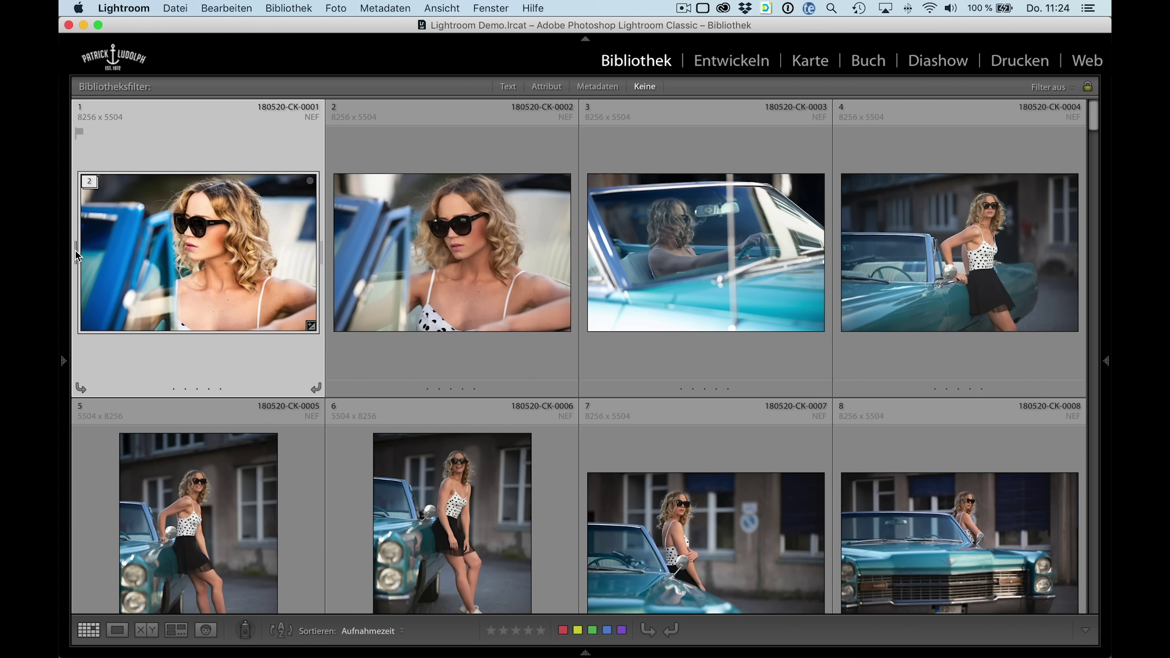
pyautogui.click(75, 251)
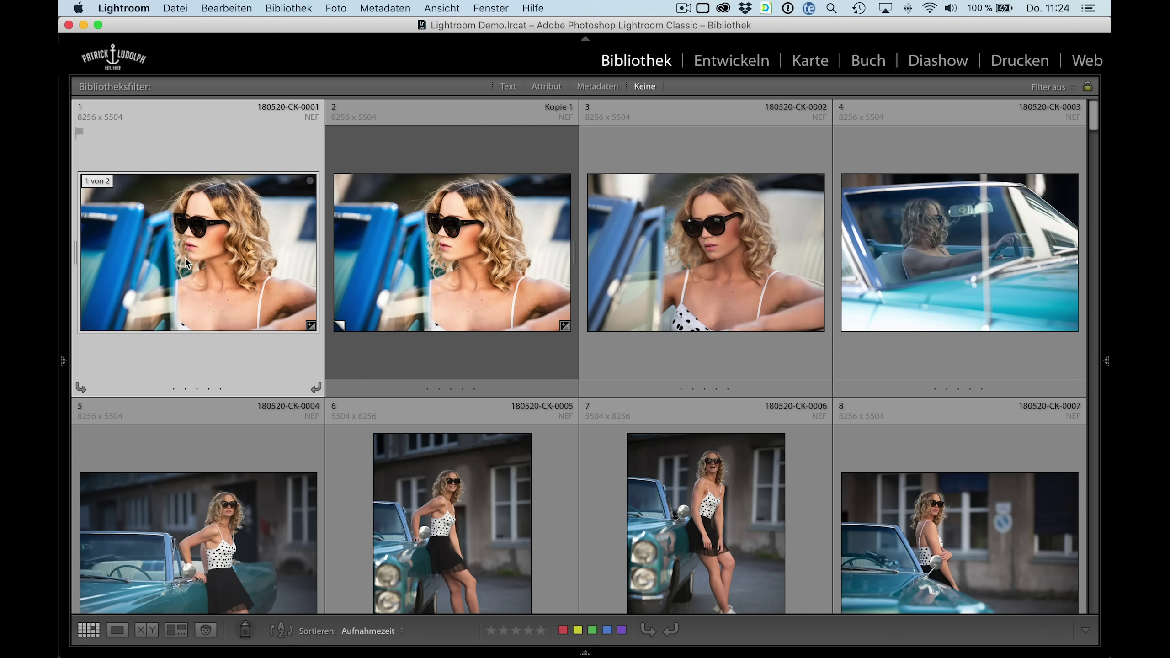
pyautogui.press('s')
pyautogui.press('s')
# Step: Select convertible photos 21 through 25, group them into a stack, and collapse it
pyautogui.scroll(-5, 416, 272)
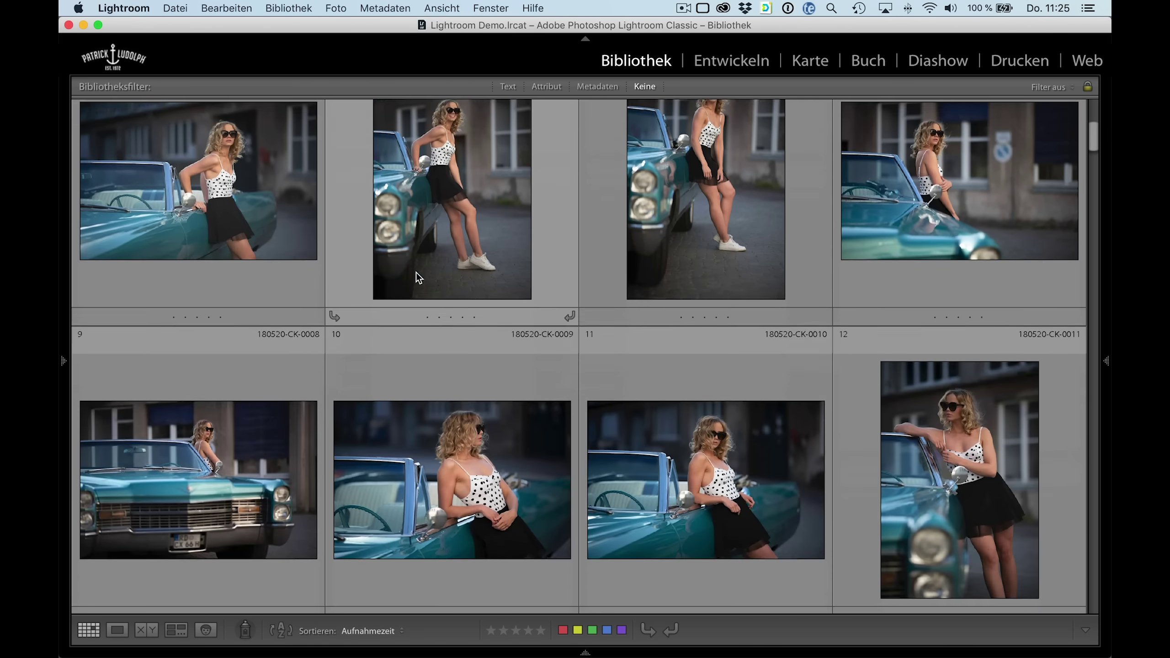
pyautogui.scroll(-5, 416, 272)
pyautogui.scroll(-5, 415, 273)
pyautogui.scroll(-1, 415, 273)
pyautogui.scroll(-5, 415, 272)
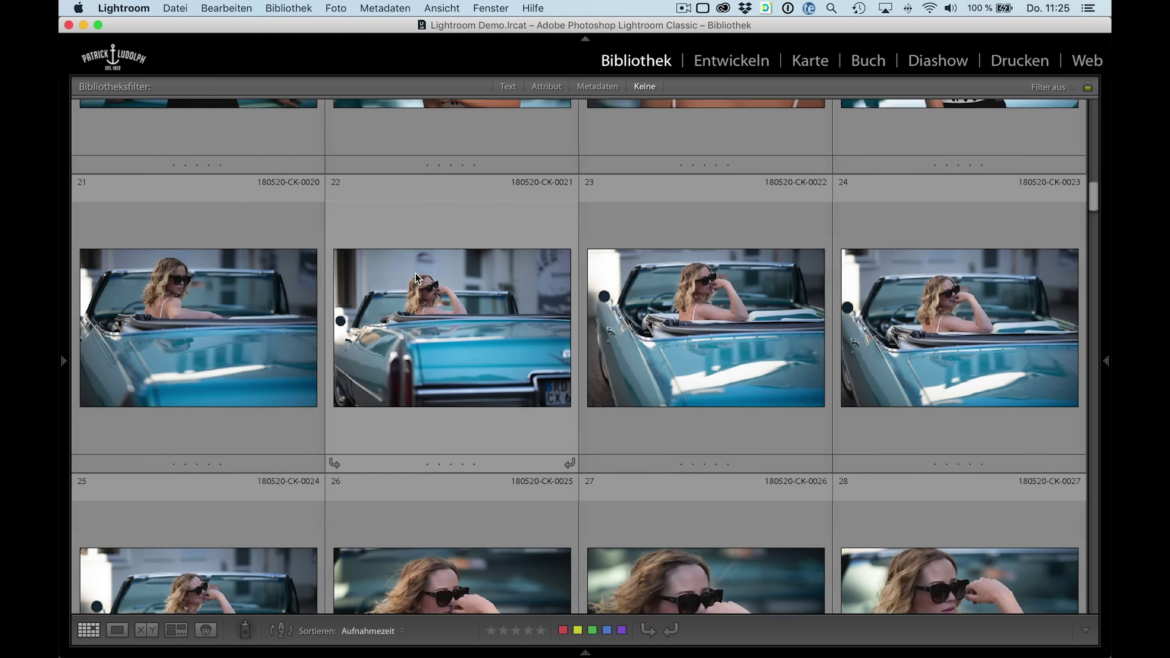
pyautogui.scroll(-3, 415, 272)
pyautogui.scroll(1, 323, 254)
pyautogui.click(272, 217)
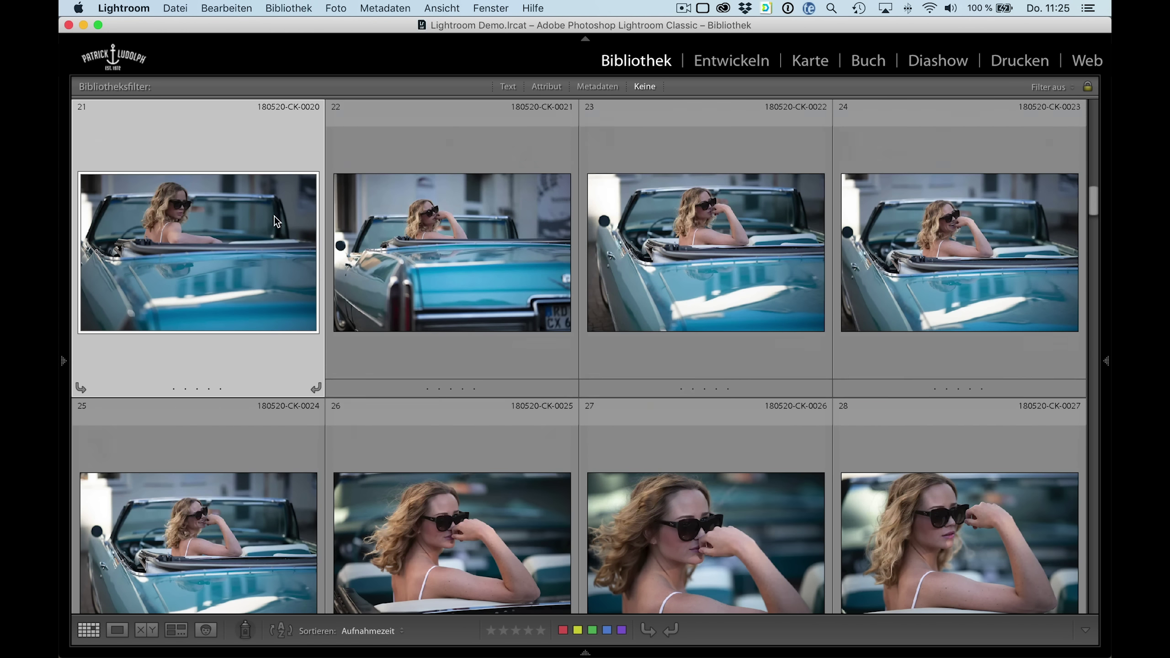
pyautogui.keyDown('shift'); pyautogui.click(237, 520); pyautogui.keyUp('shift')
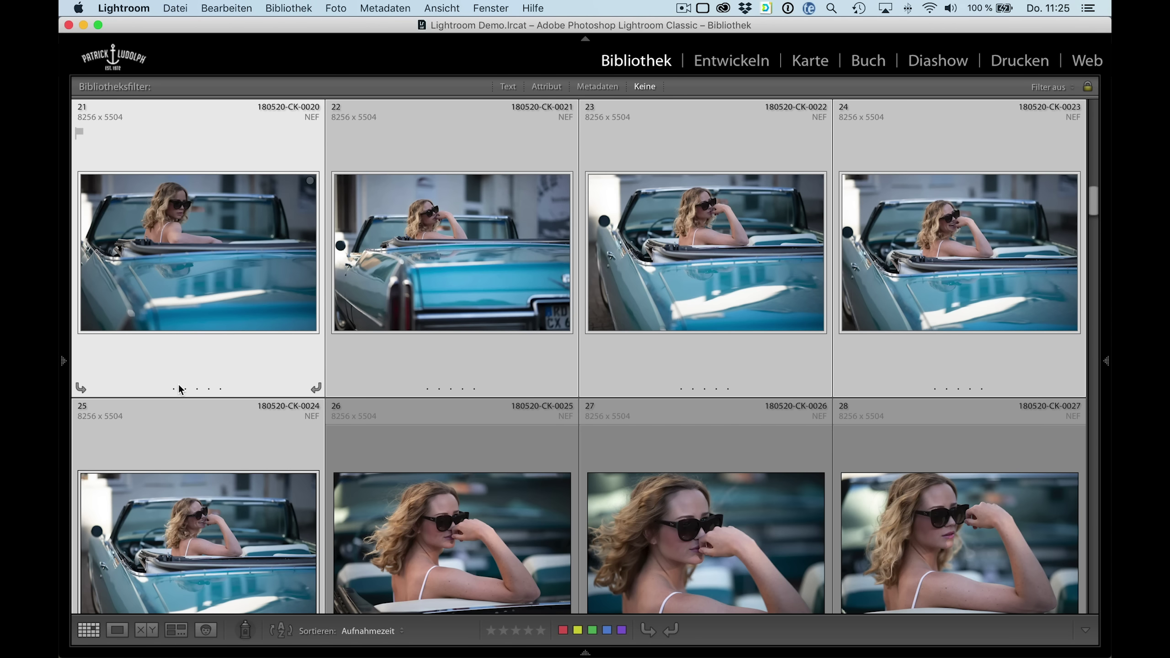
pyautogui.click(338, 9)
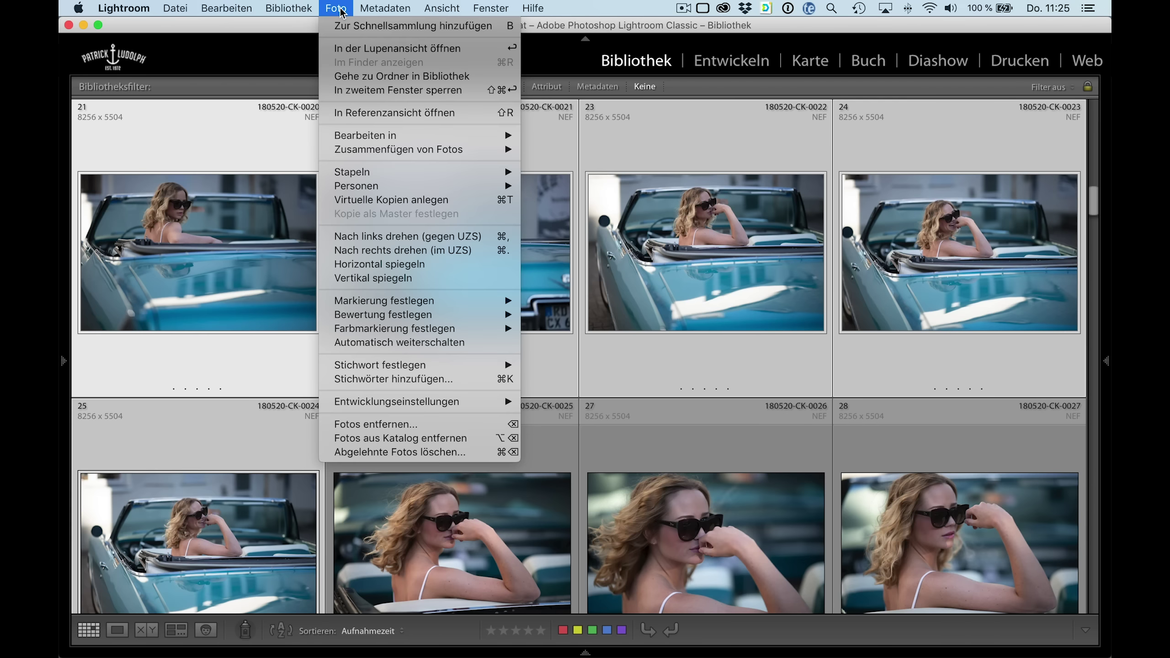
pyautogui.moveTo(352, 172)
pyautogui.click(554, 173)
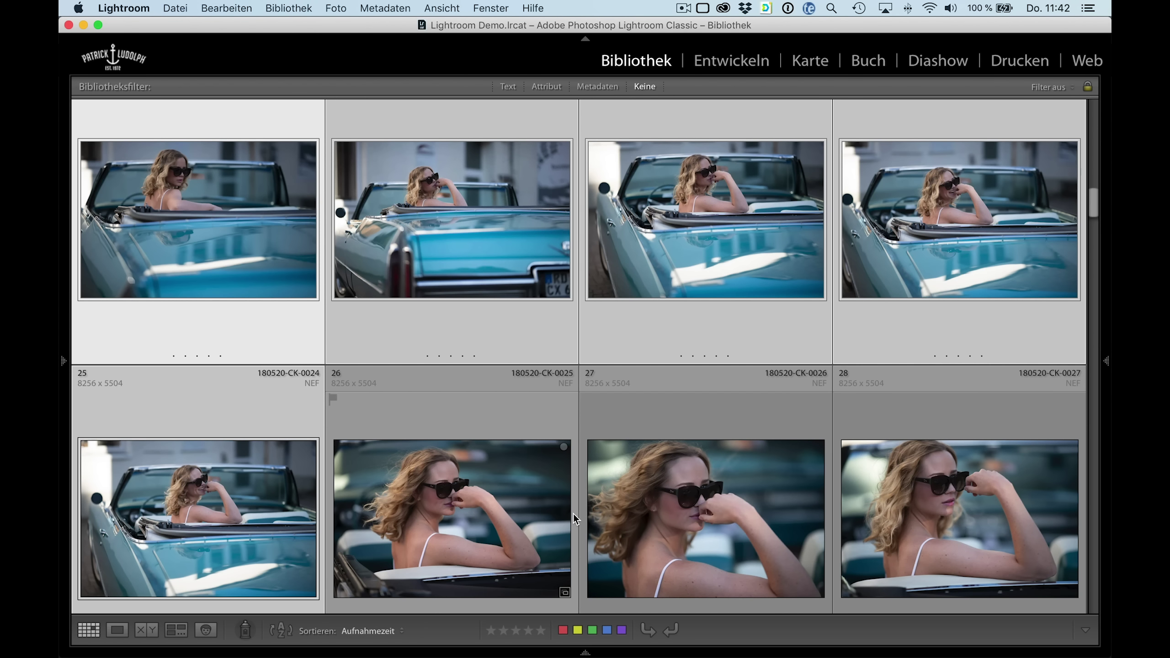
pyautogui.press('s')
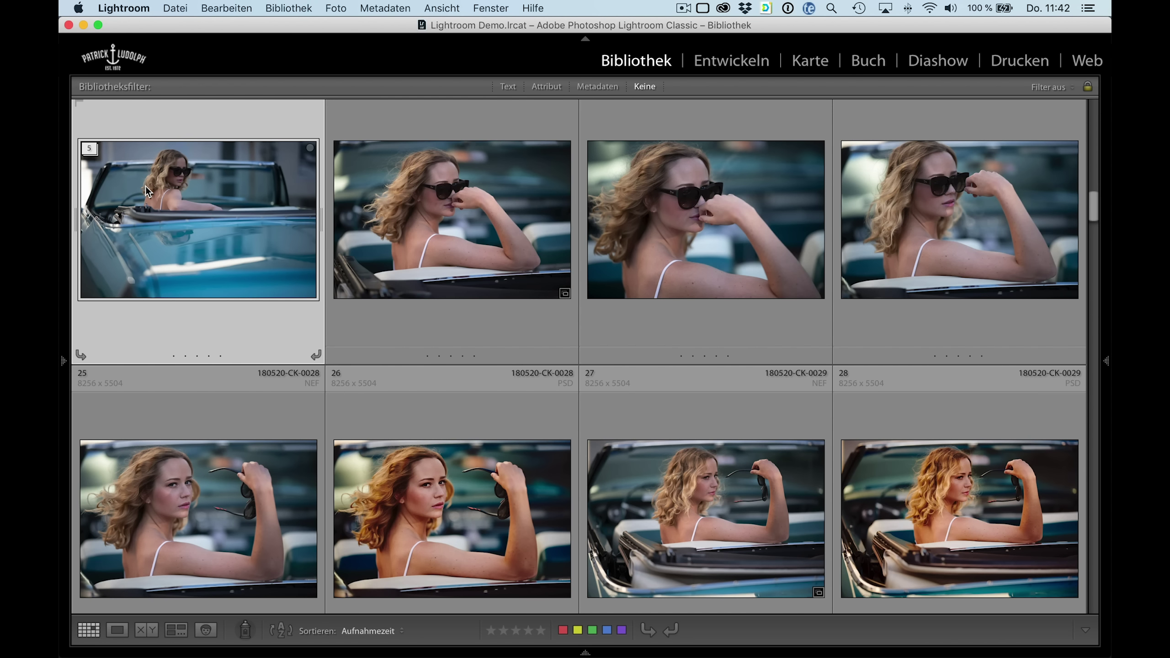
# Step: Toggle the car stack open and shut, reopen it, and select its third photo
pyautogui.scroll(1, 145, 186)
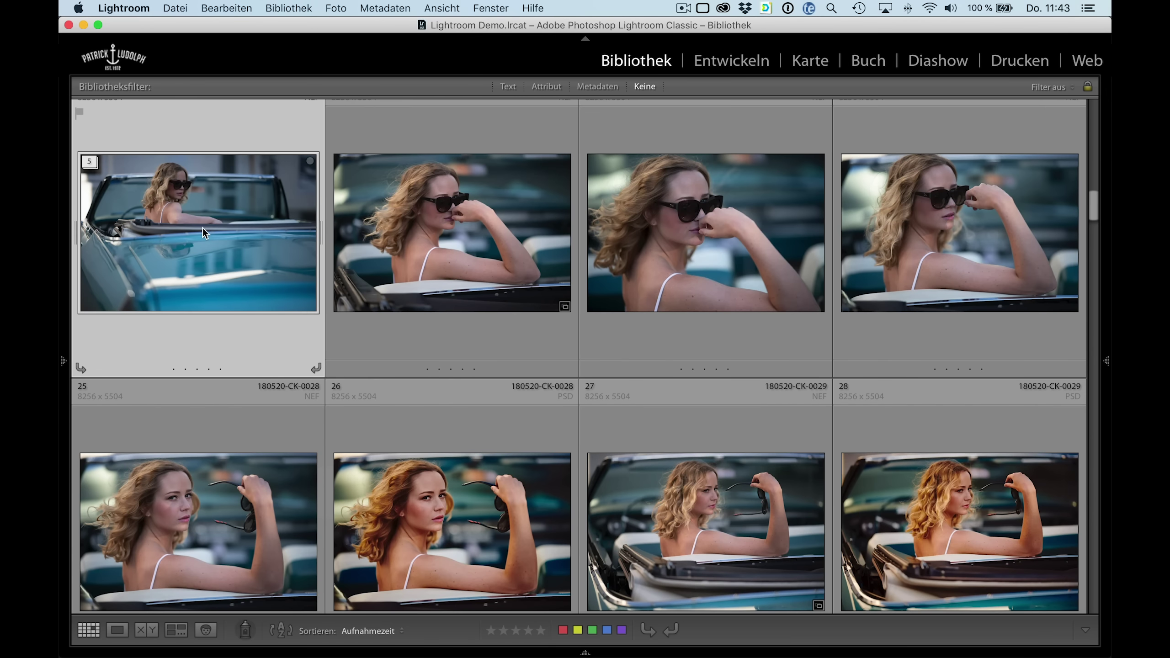
pyautogui.press('s')
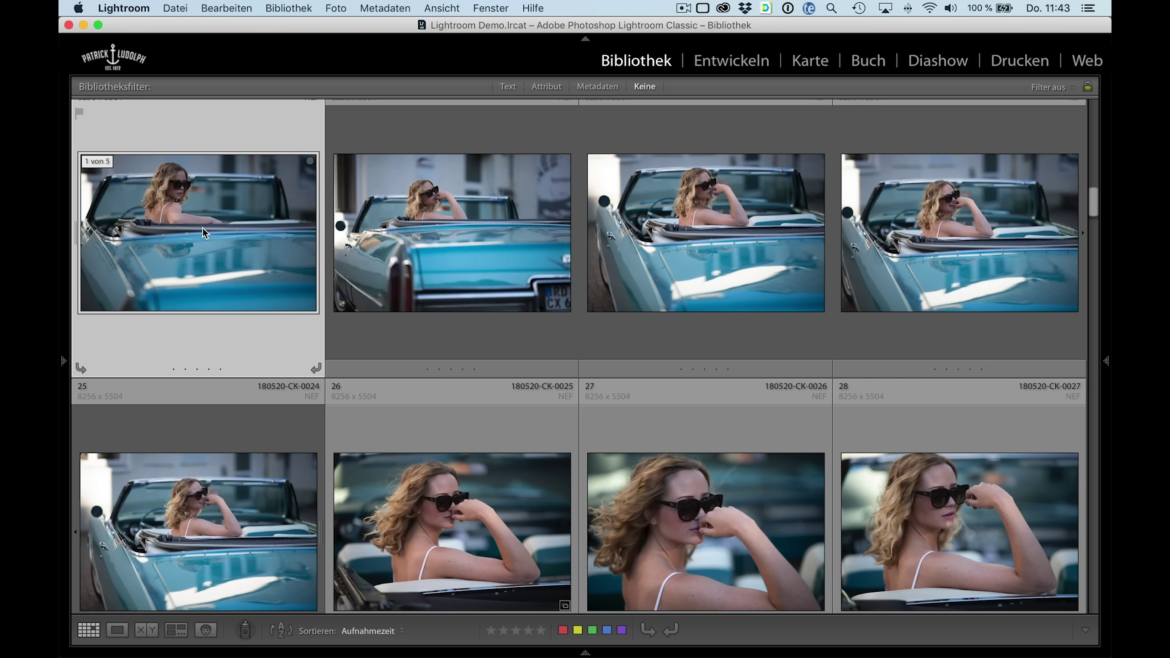
pyautogui.press('s')
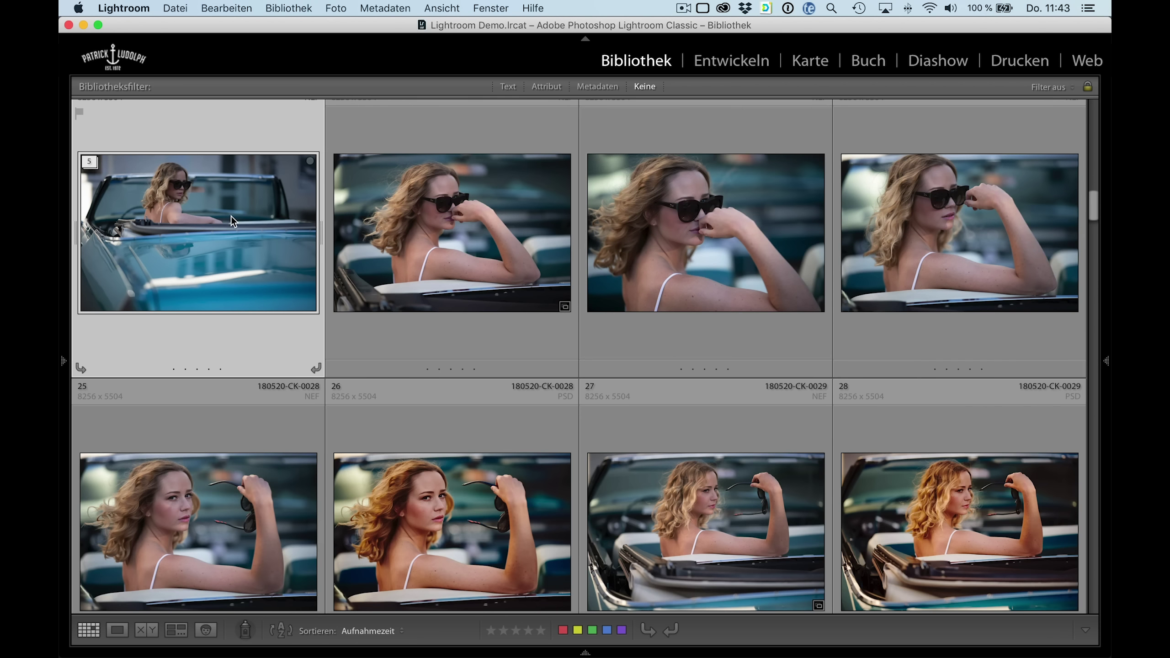
pyautogui.click(76, 232)
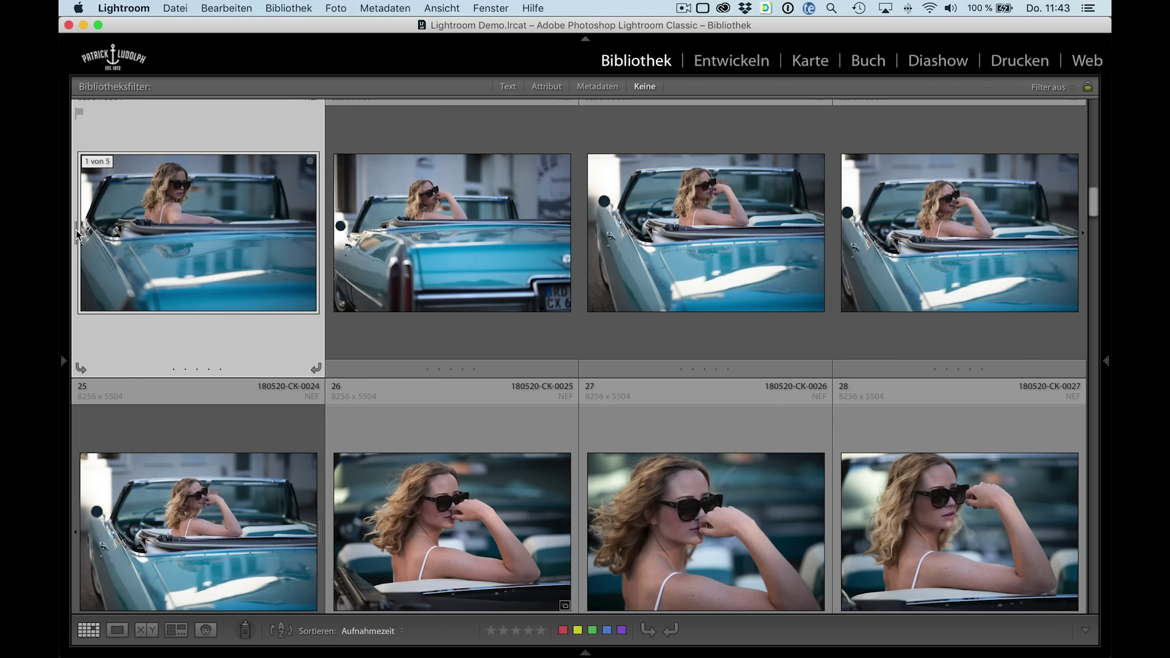
pyautogui.click(679, 266)
# Step: Reorder the car stack, moving CK-0022 one place earlier and CK-0023 to the front
pyautogui.moveTo(730, 258); pyautogui.dragTo(397, 249)
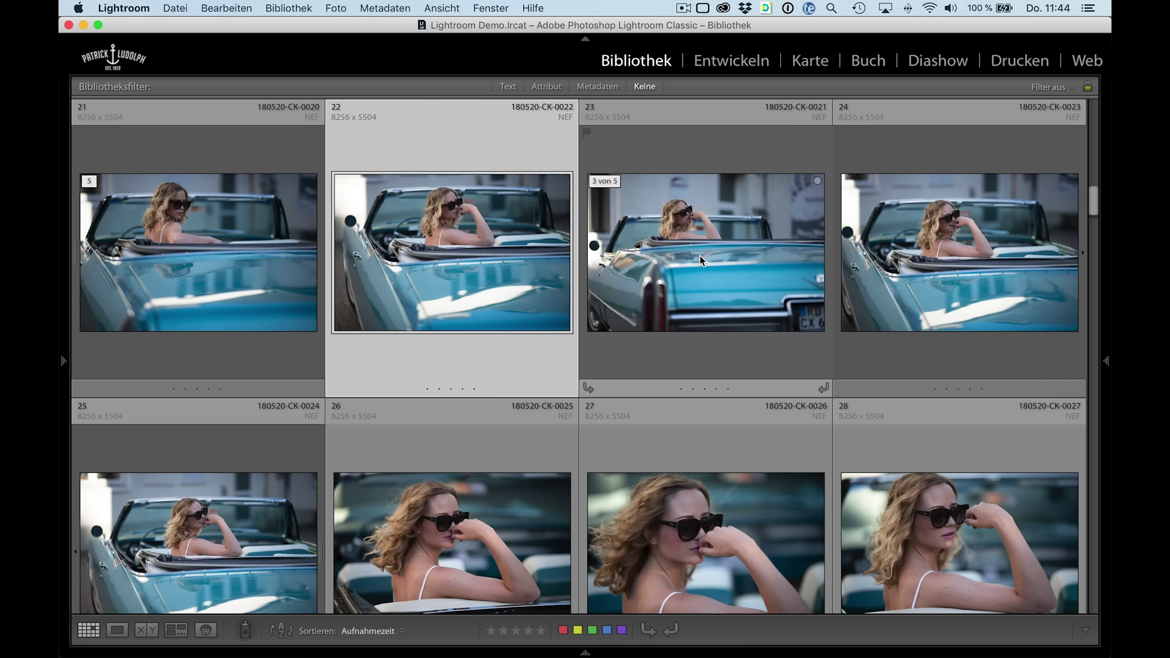
pyautogui.click(707, 257)
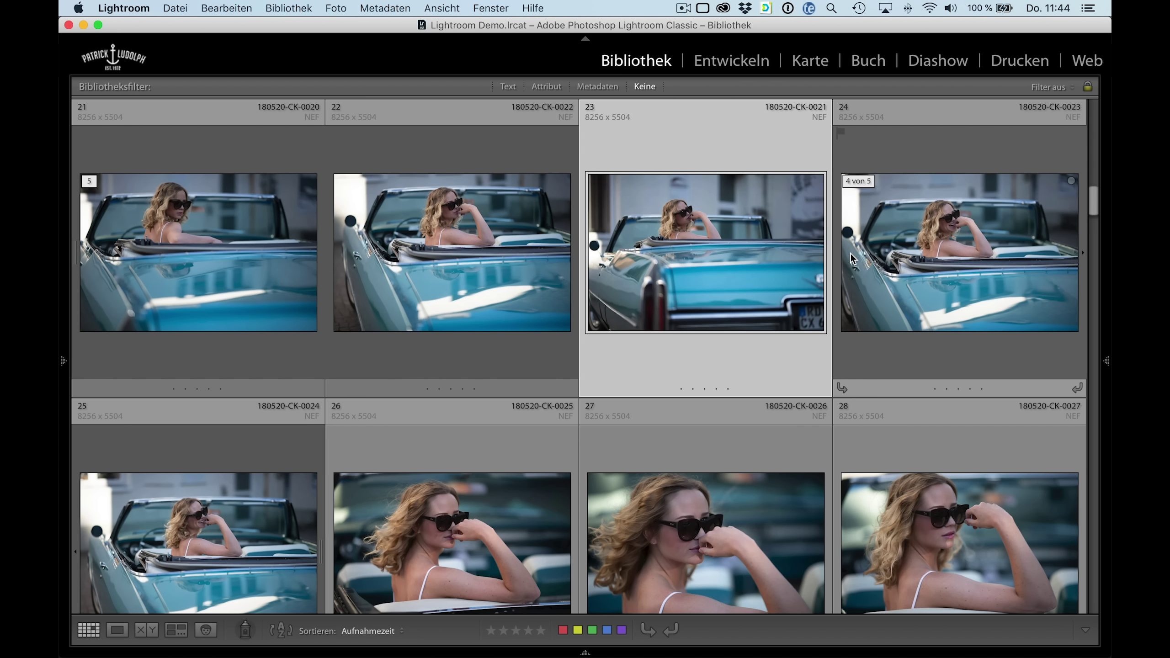
pyautogui.click(882, 250)
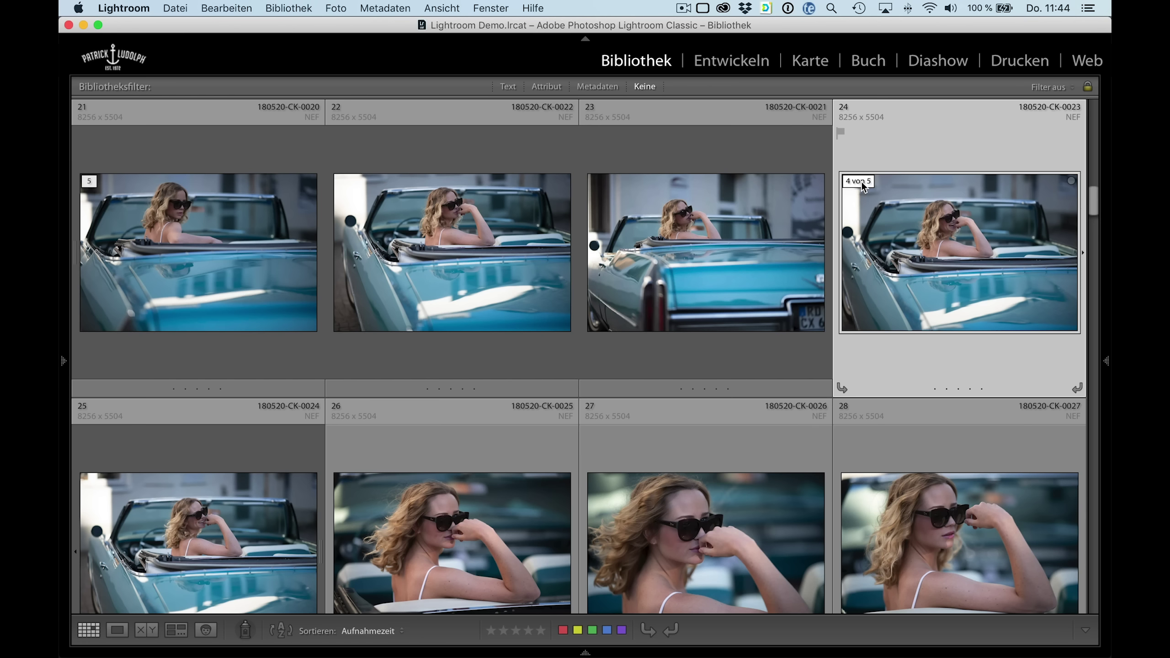
pyautogui.moveTo(861, 185); pyautogui.dragTo(305, 248)
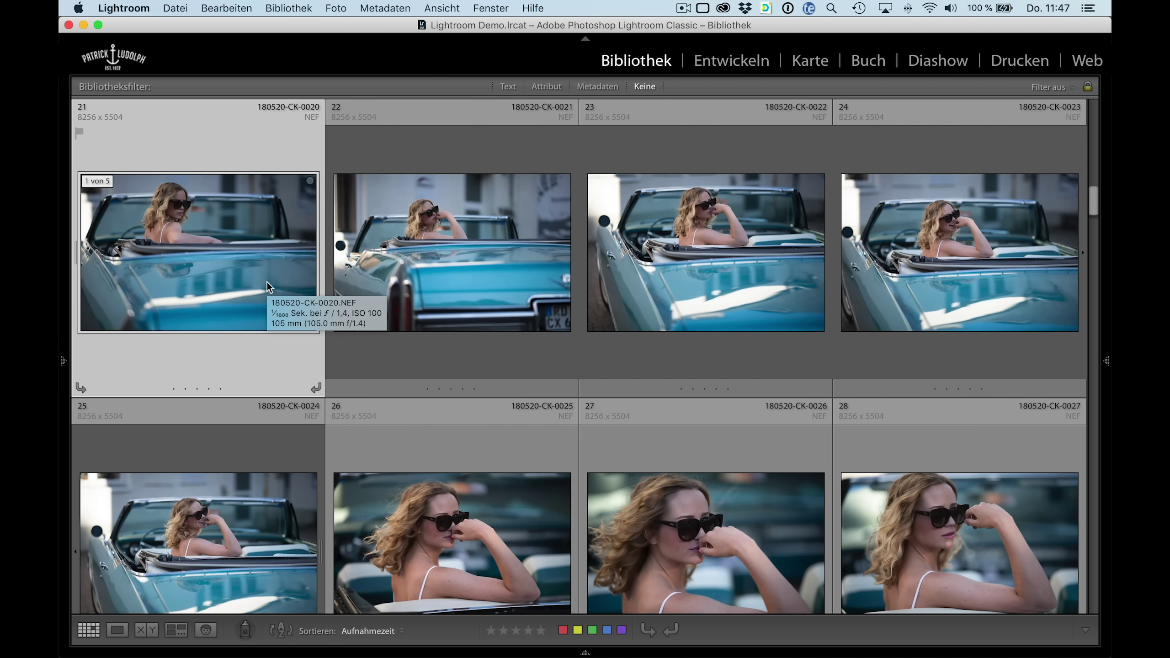
# Step: Try unstacking the car photos with Cmd+Shift+G, then close the Photo menu without changes
pyautogui.press('super+shift+g')
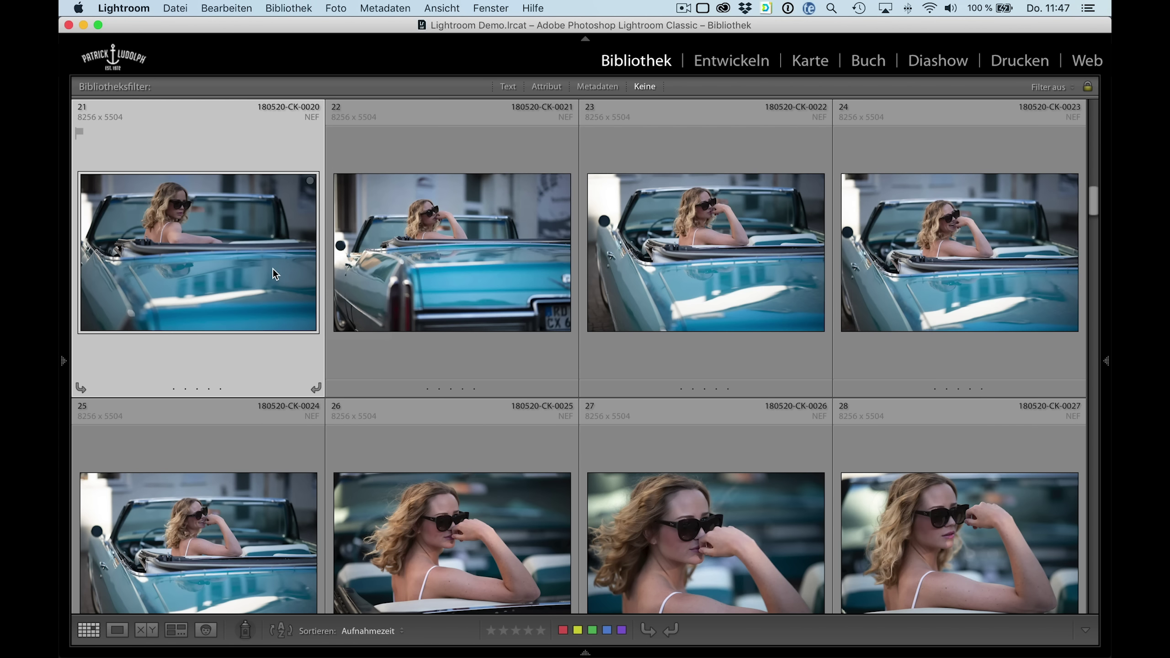
pyautogui.click(335, 8)
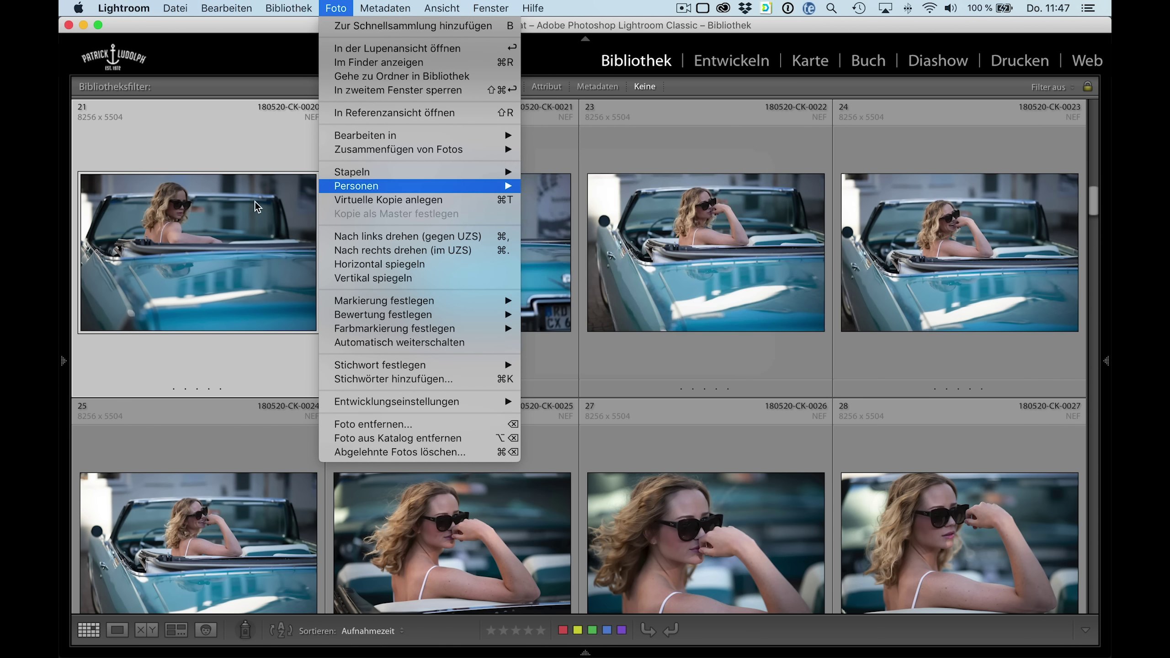
pyautogui.click(218, 212)
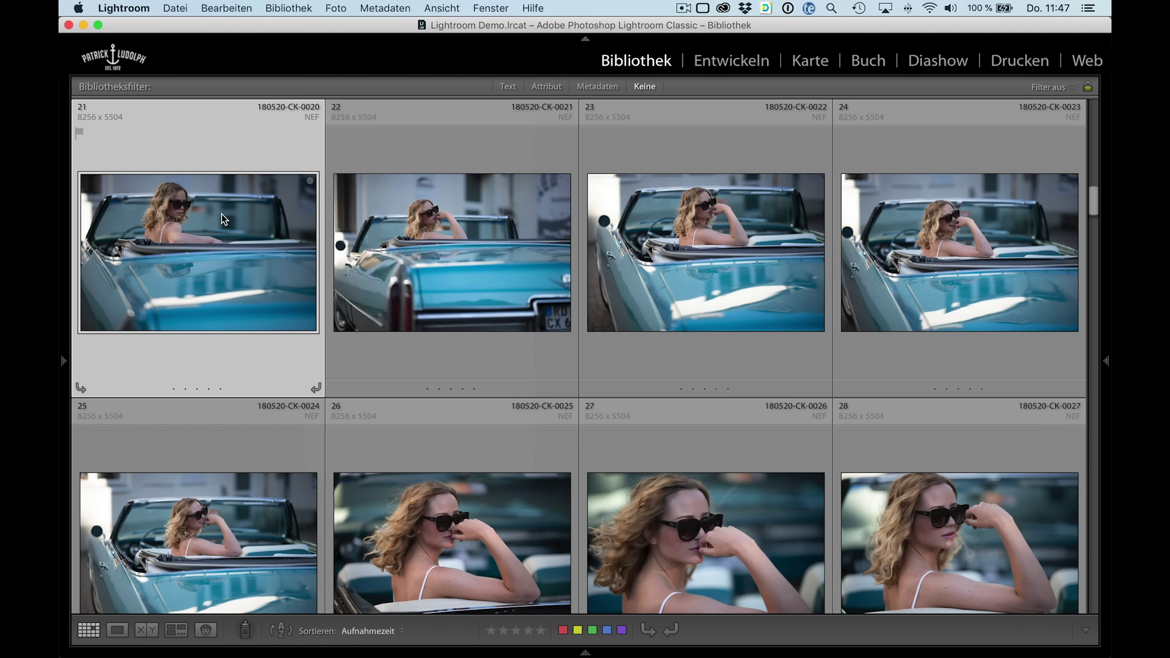
pyautogui.scroll(-1, 496, 375)
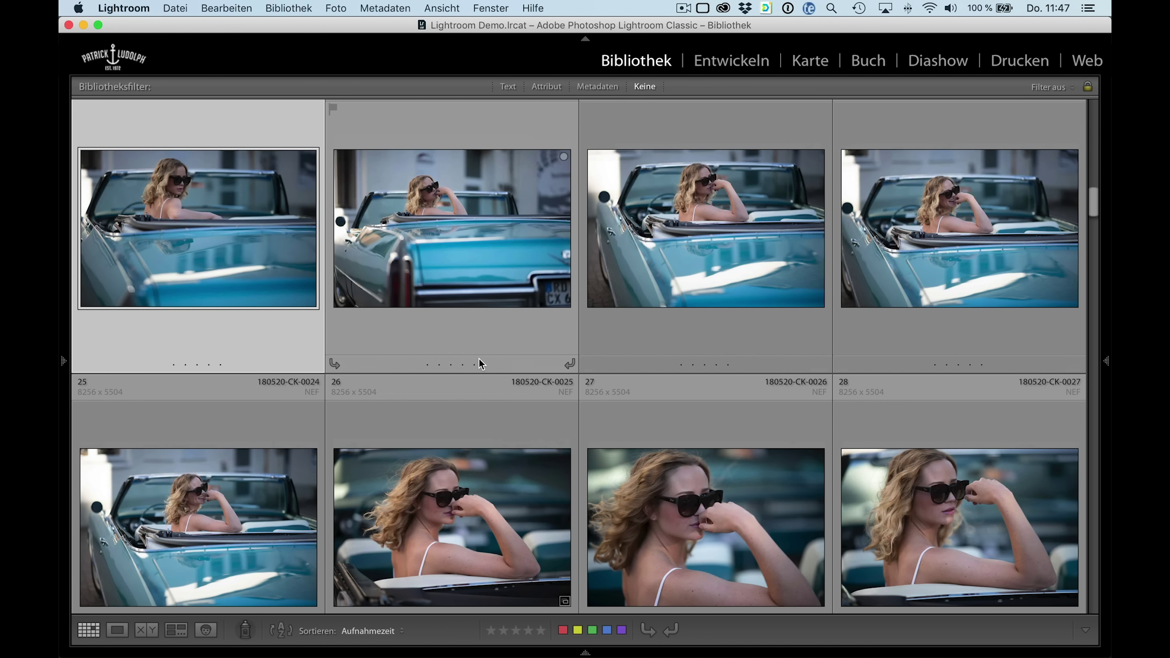
# Step: In the Testbilder folder, select the Colosseum photos from photo 10 and stack them with Cmd+G
pyautogui.press('Tab')
pyautogui.press('e')
pyautogui.click(181, 338)
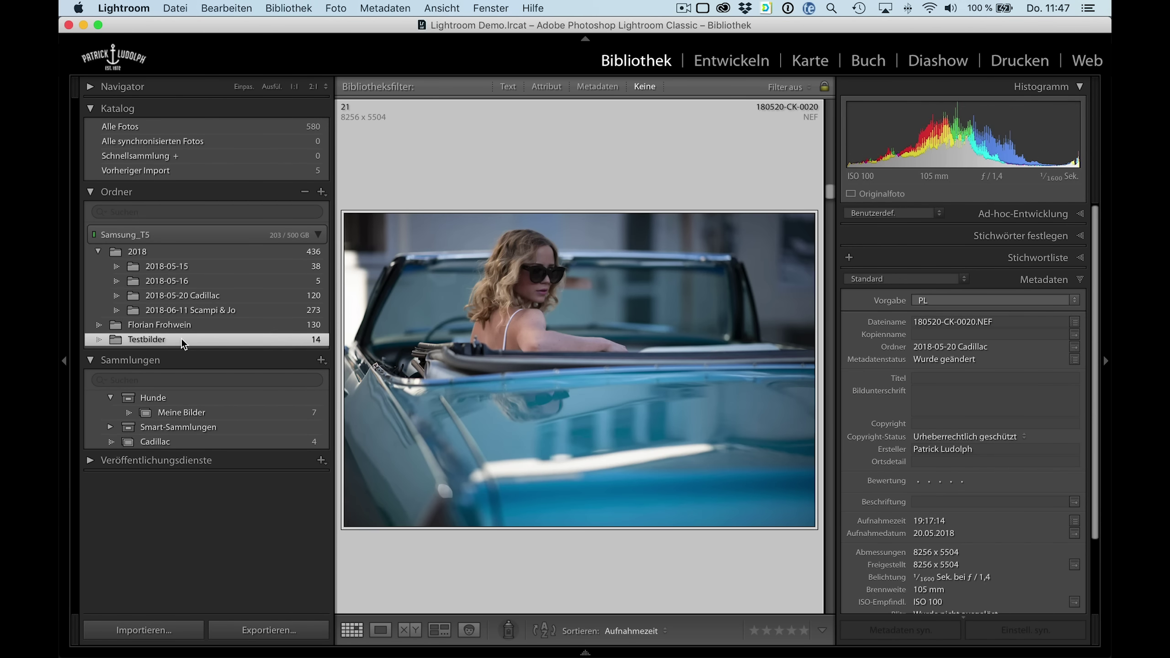
pyautogui.press('g')
pyautogui.press('Tab')
pyautogui.scroll(-5, 561, 370)
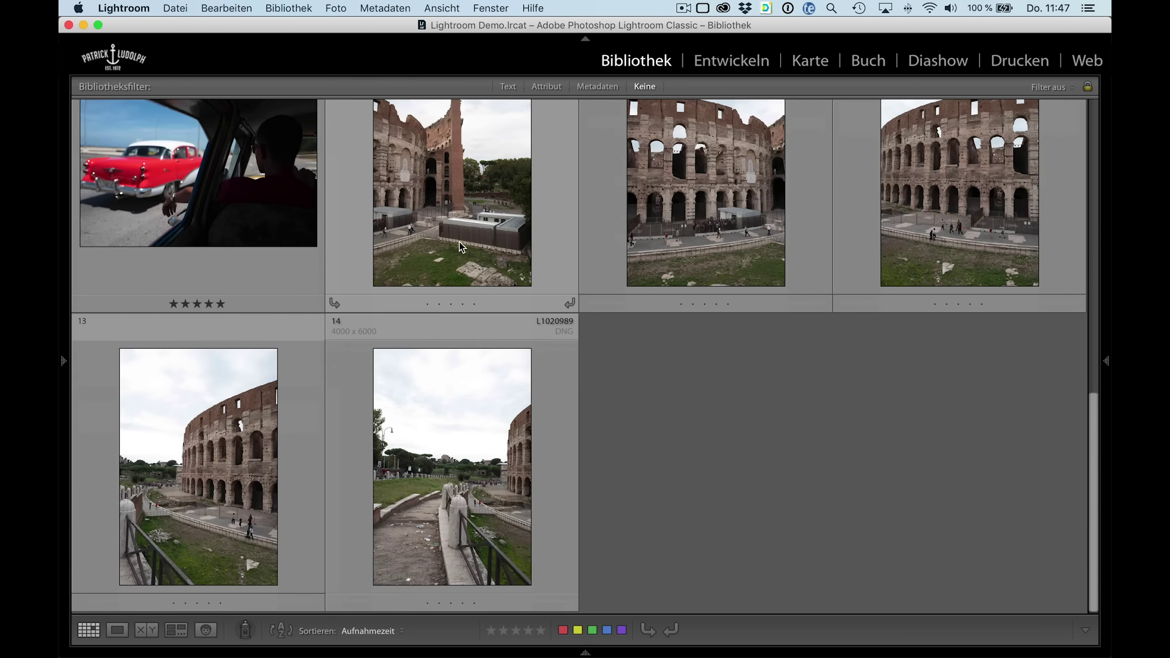
pyautogui.click(458, 241)
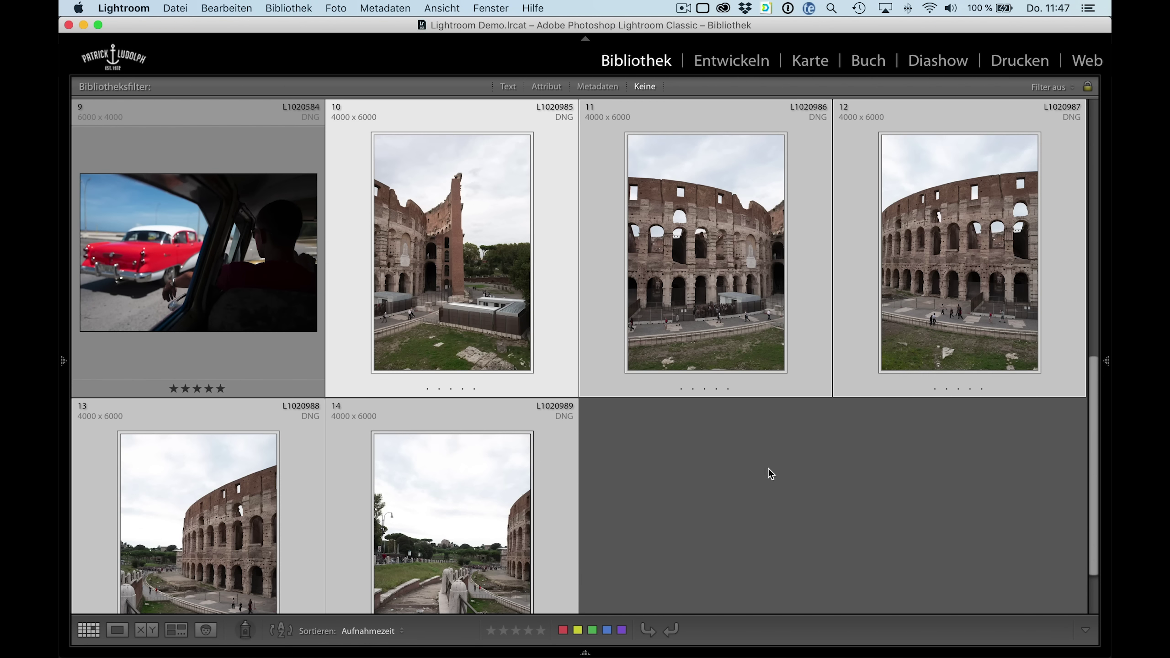
pyautogui.scroll(-2, 744, 464)
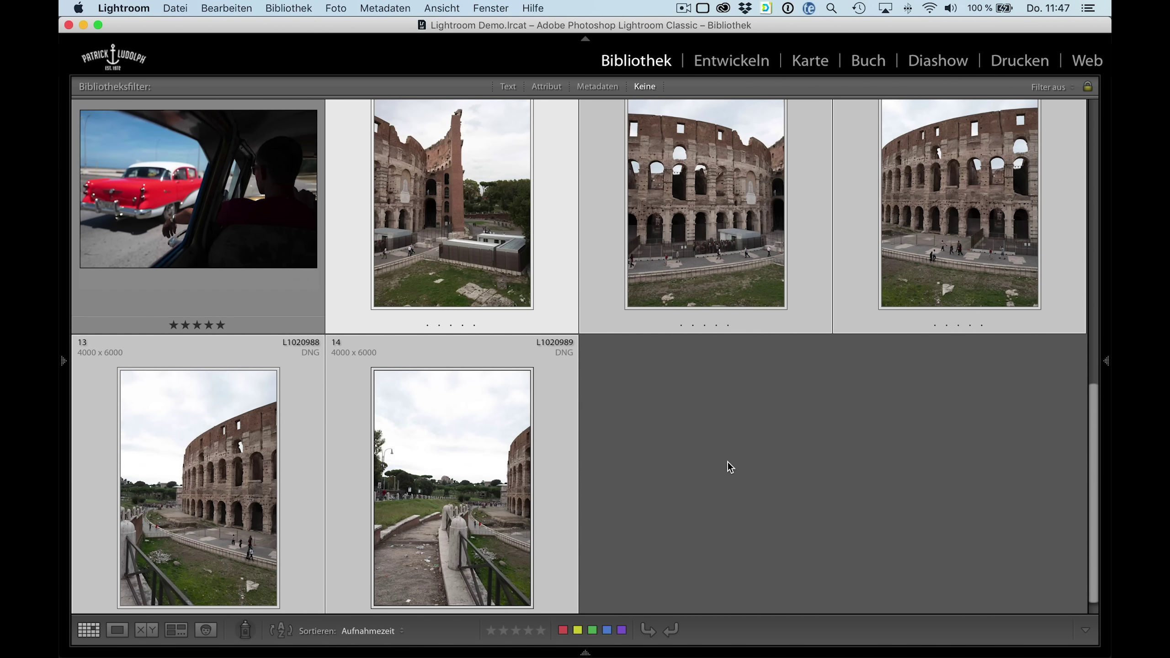
pyautogui.press('super+g')
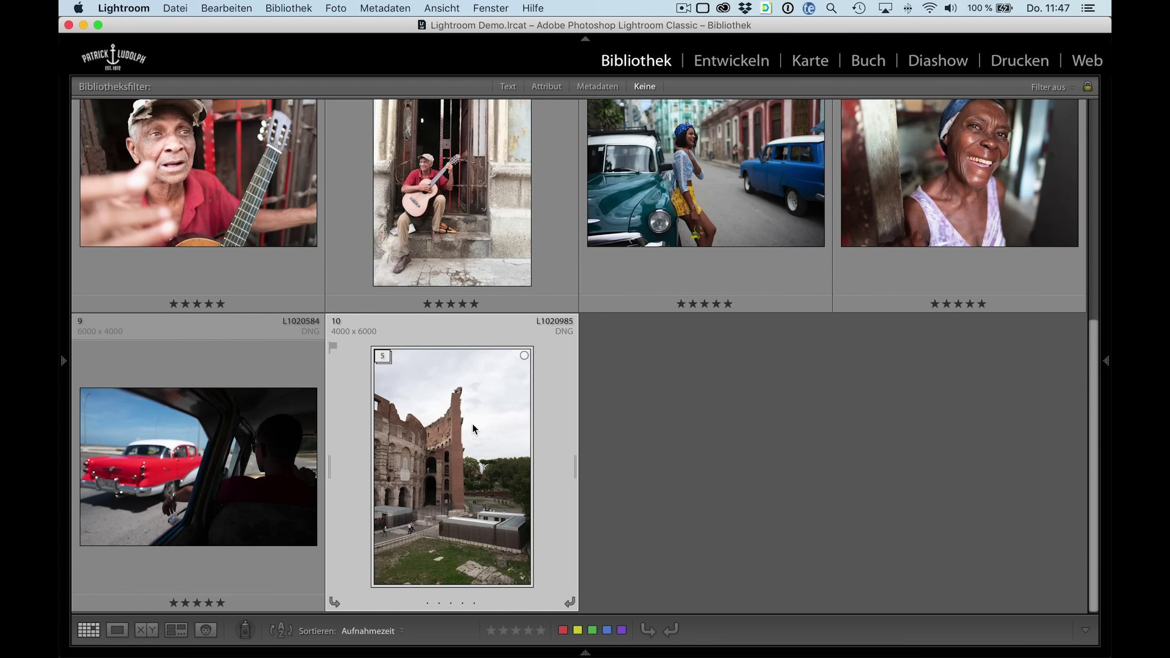
pyautogui.moveTo(451, 205)
pyautogui.hotkey('shift', 'Tab')
# Step: Switch to the 2018-05-20 Cadillac folder grid and shrink thumbnails to six per row
pyautogui.press('e')
pyautogui.click(222, 294)
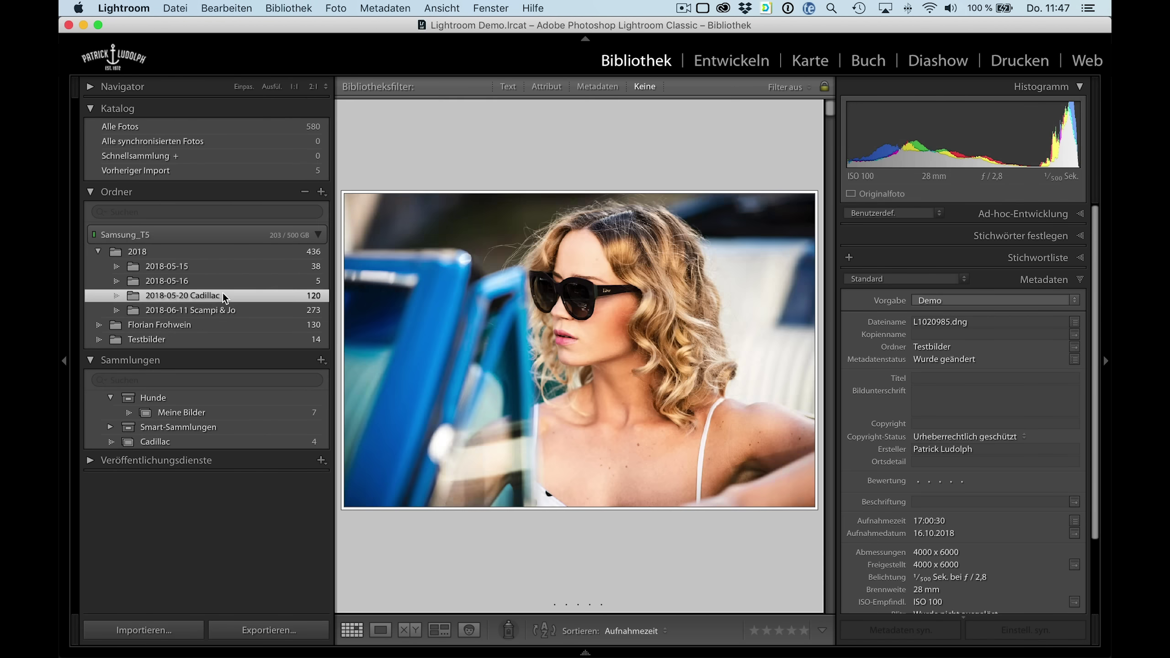
pyautogui.press('g')
pyautogui.press('Tab')
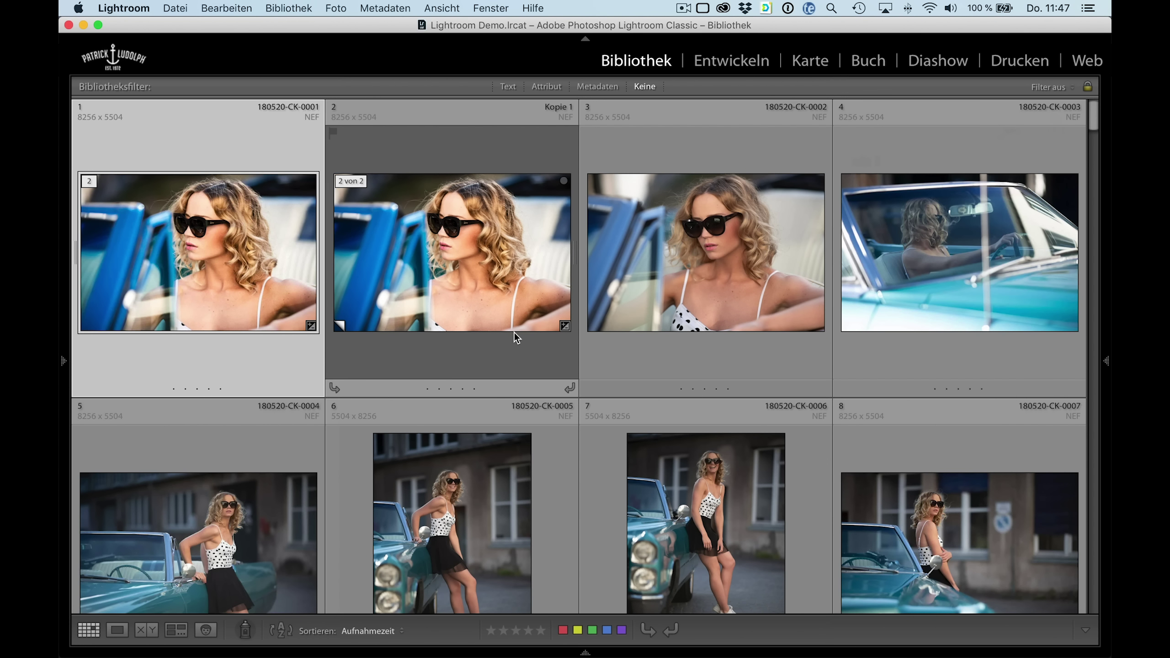
pyautogui.press('-')
pyautogui.press('-')
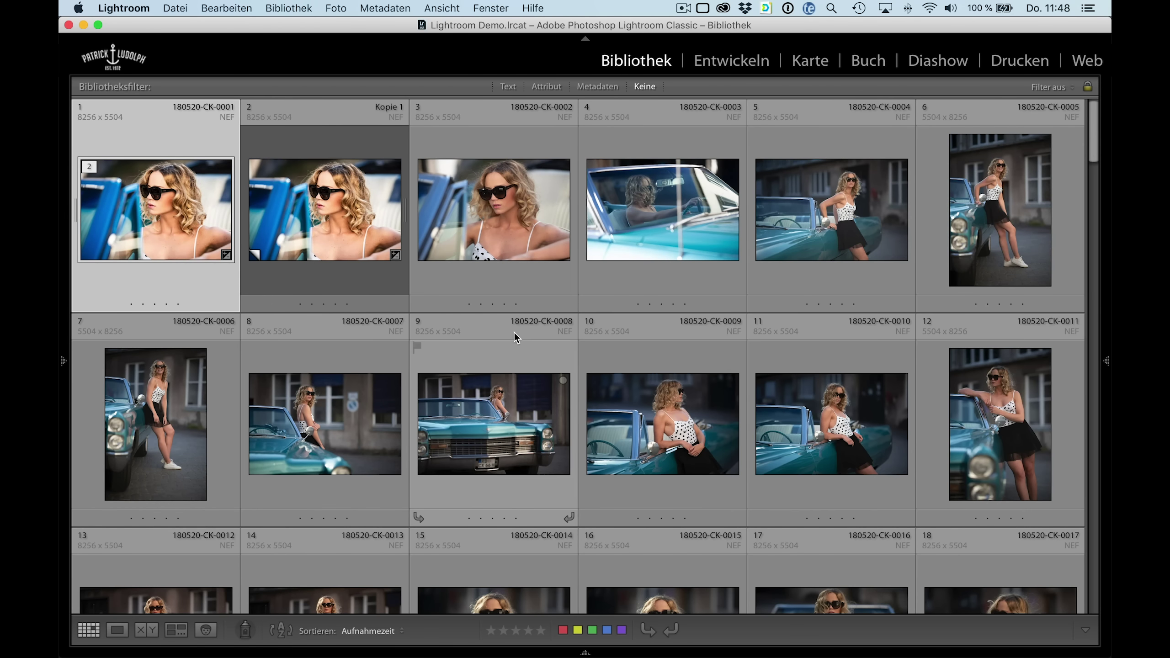
pyautogui.press('-')
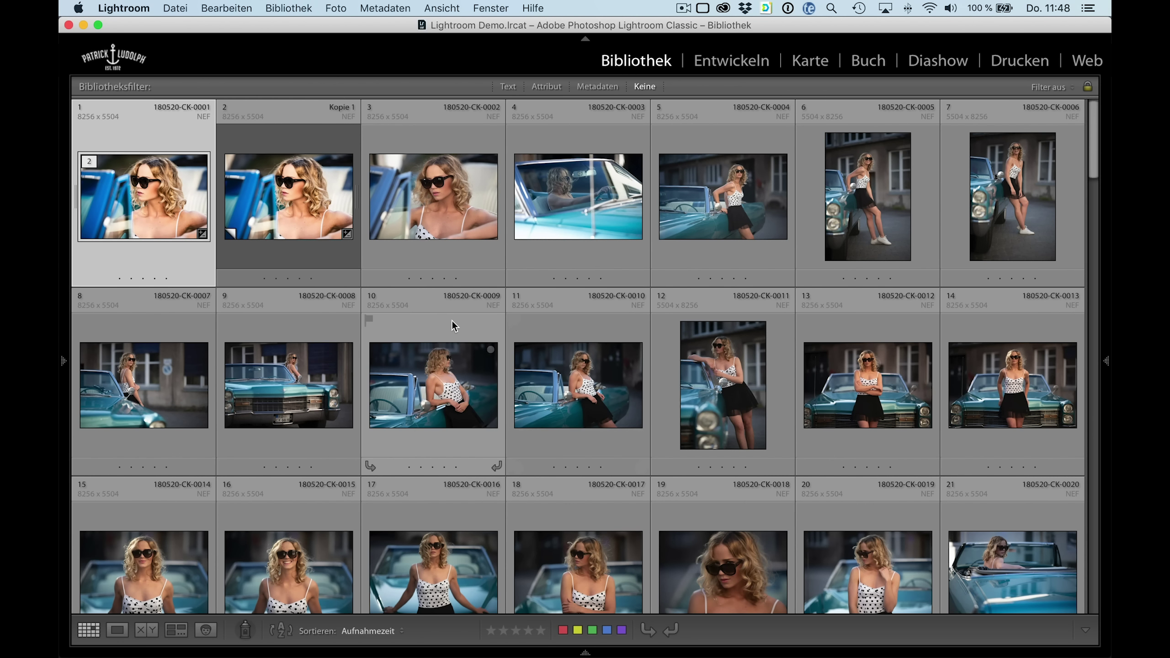
# Step: Bring up the Auto-Stack by Capture Time settings
pyautogui.scroll(-2, 452, 321)
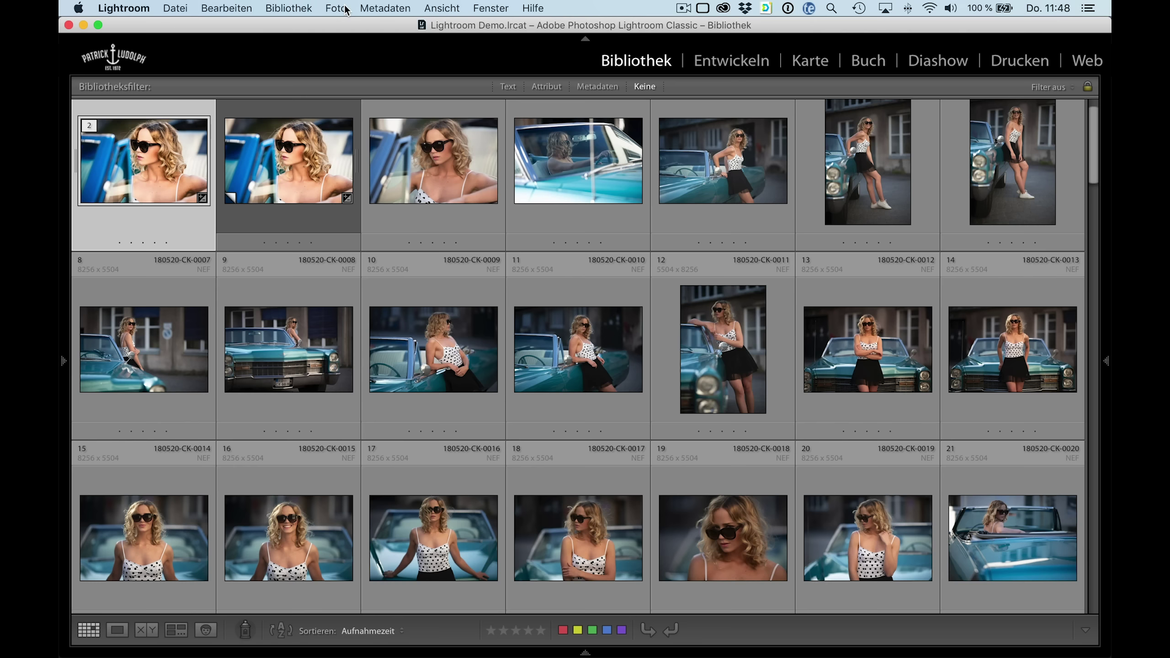
pyautogui.click(343, 8)
pyautogui.moveTo(384, 172)
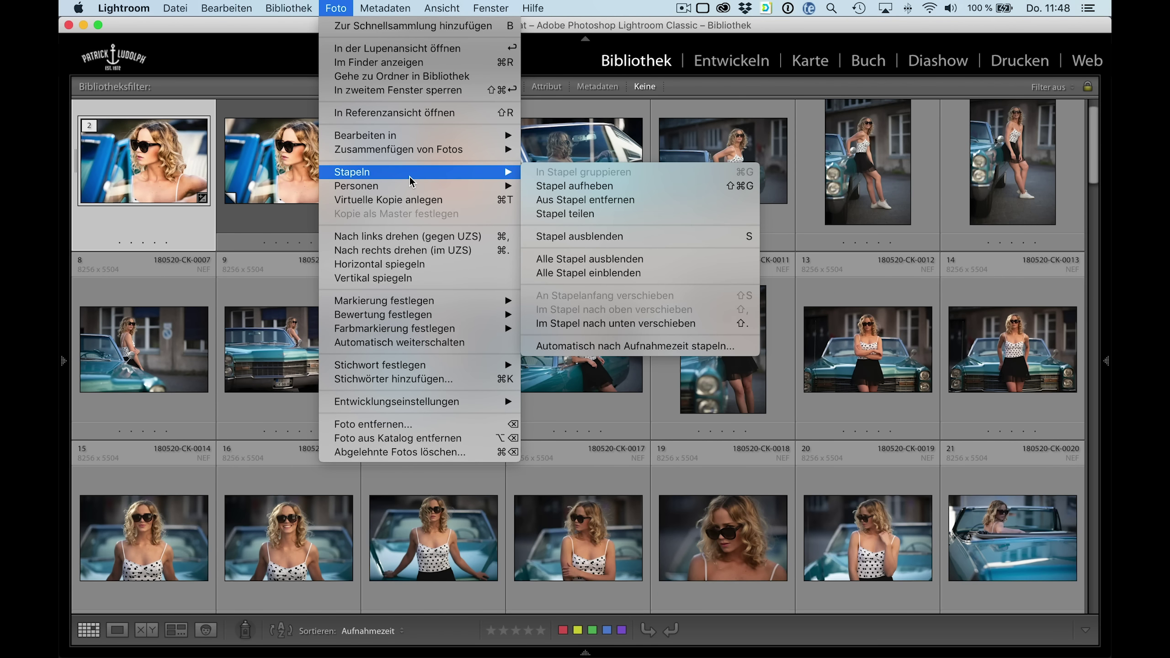
pyautogui.click(623, 346)
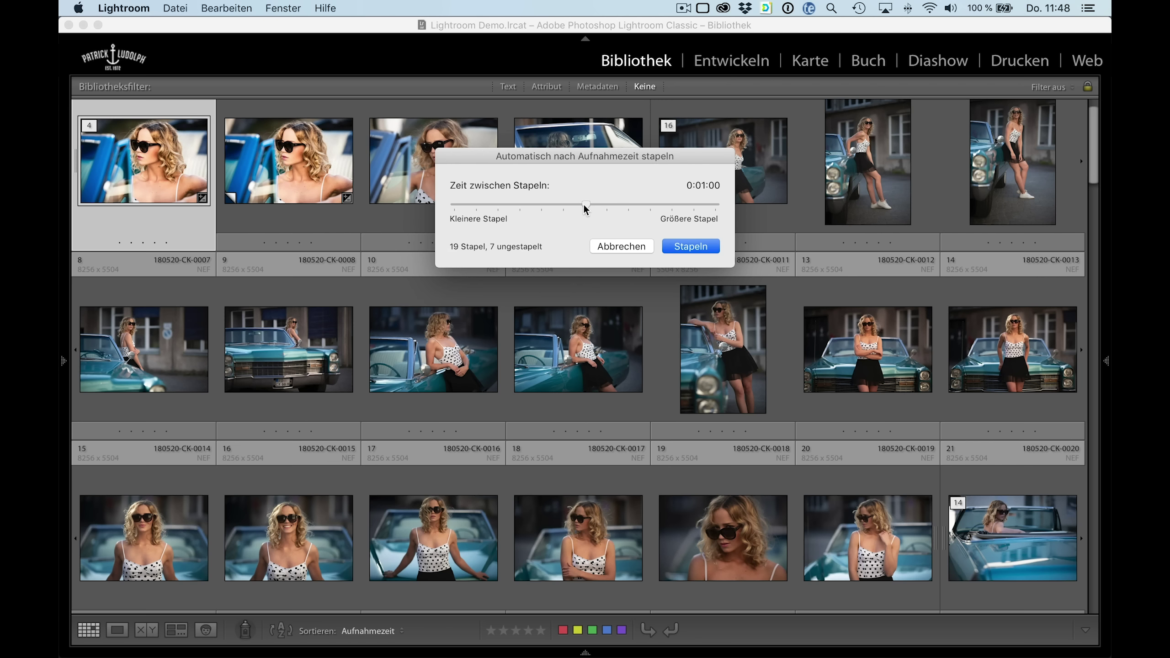
# Step: Test a 29-second gap, return to one minute, and apply auto-stacking by capture time
pyautogui.moveTo(584, 206); pyautogui.dragTo(516, 206)
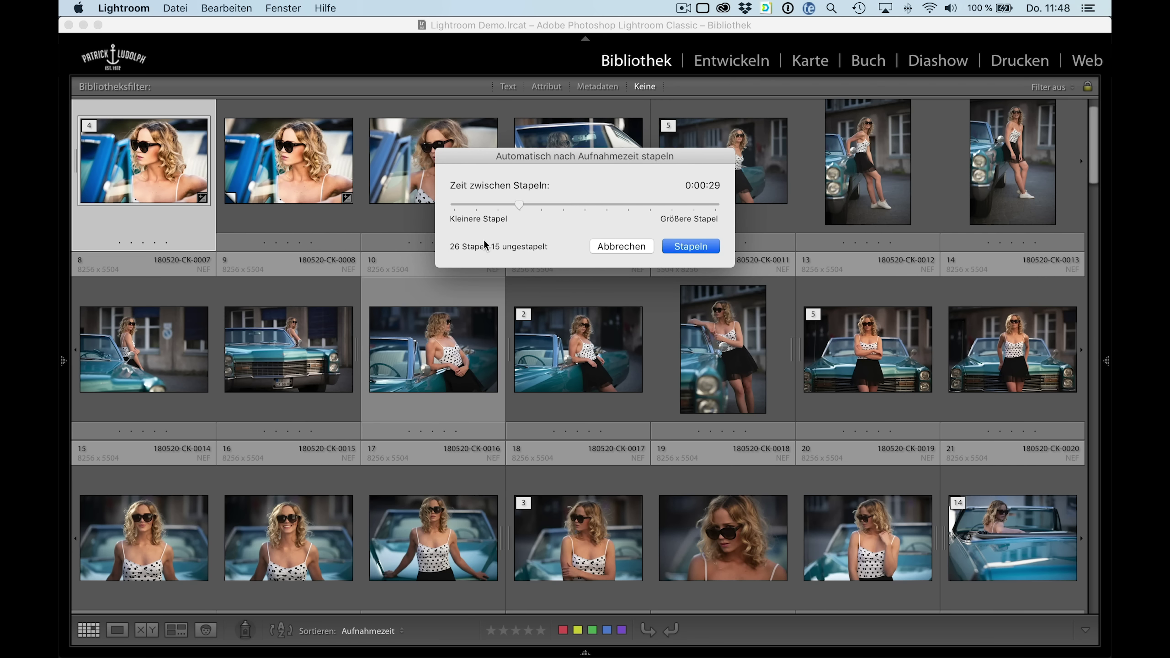
pyautogui.moveTo(517, 206)
pyautogui.mouseDown()
pyautogui.moveTo(598, 206)
pyautogui.moveTo(559, 204)
pyautogui.moveTo(585, 205)
pyautogui.mouseUp()
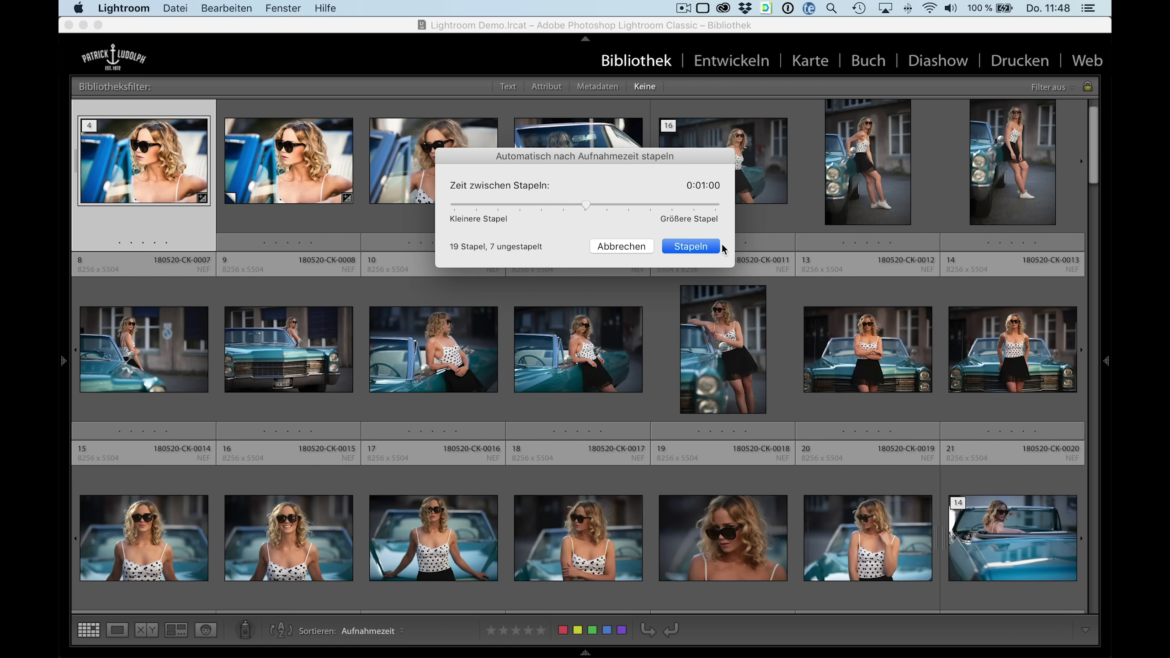
pyautogui.click(697, 245)
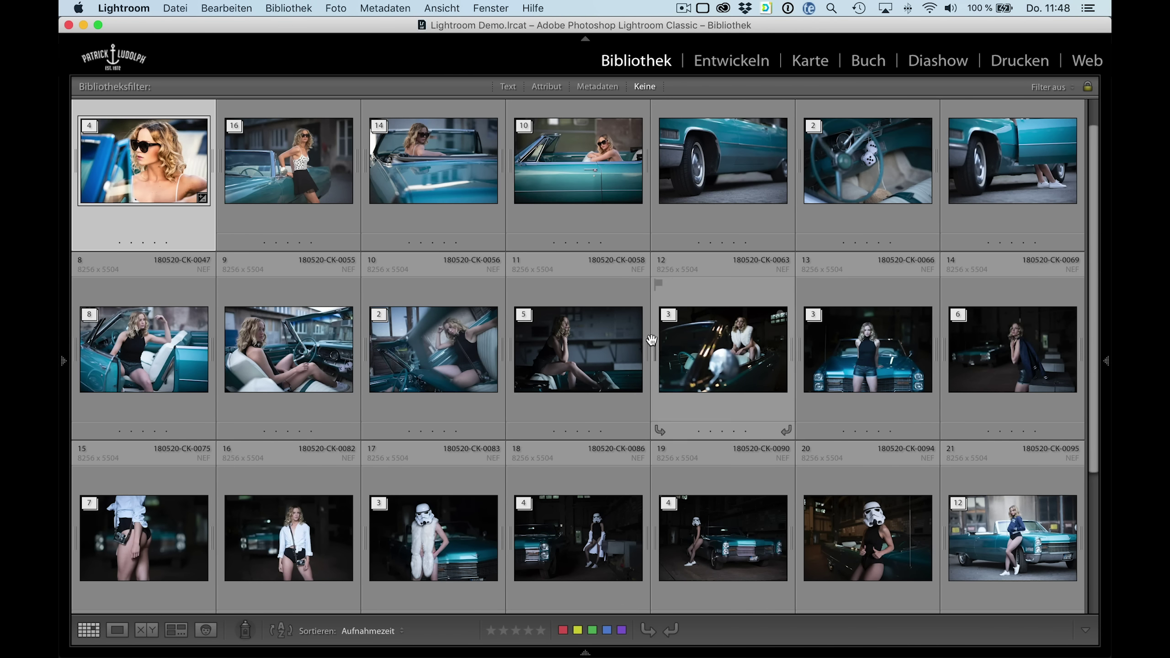